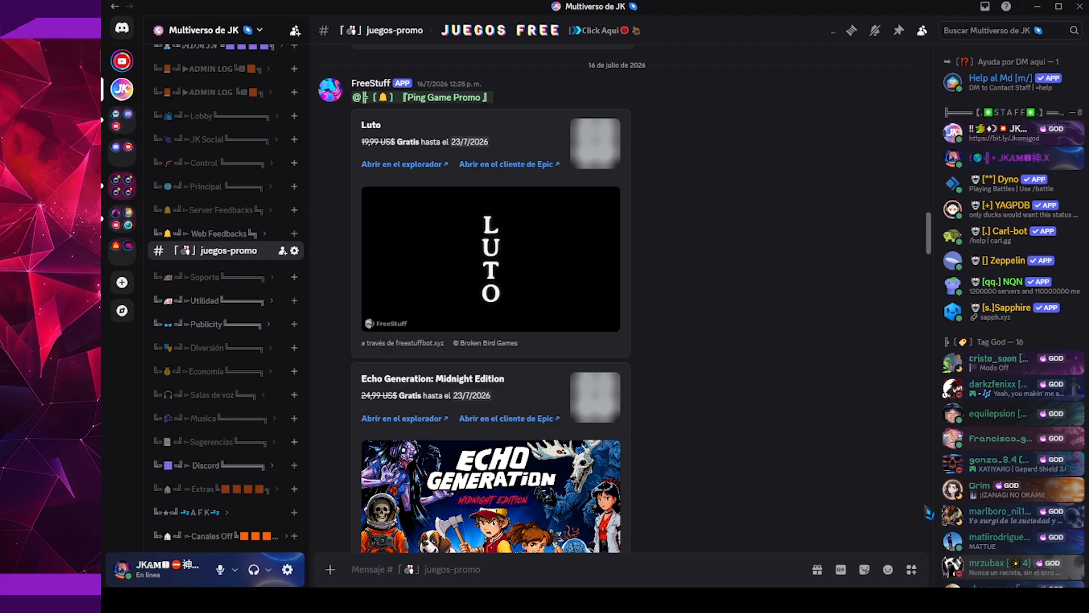
Review the free game announcements posted by FreeStuff in the juegos-promo channel, from Luto through Breathedge
{"action": "scroll", "coordinate": [929, 512], "scroll_direction": "down", "scroll_amount": 3}
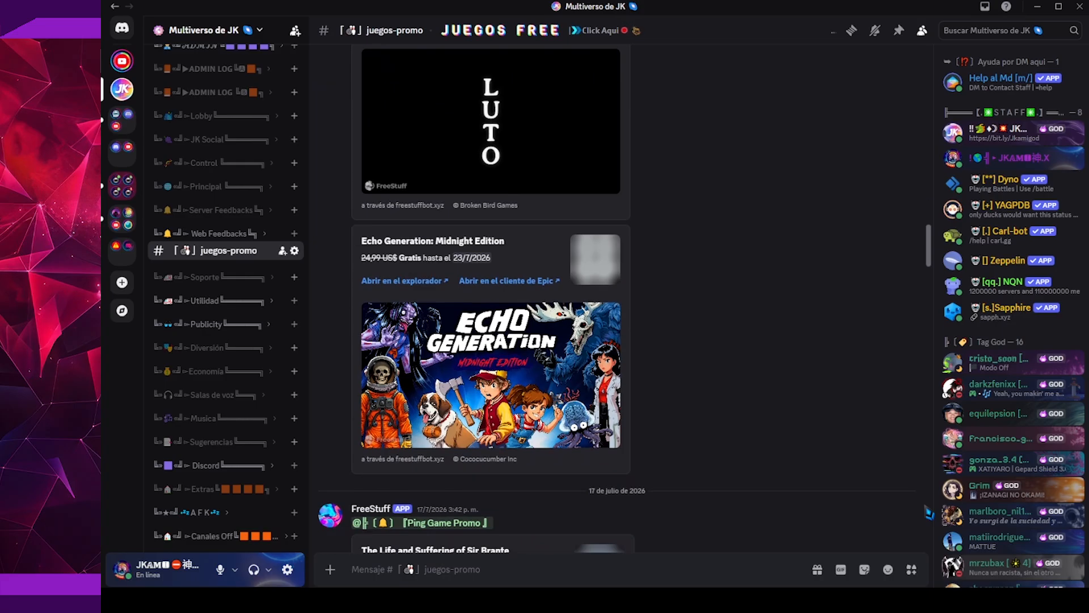
{"action": "scroll", "coordinate": [929, 512], "scroll_direction": "down", "scroll_amount": 9}
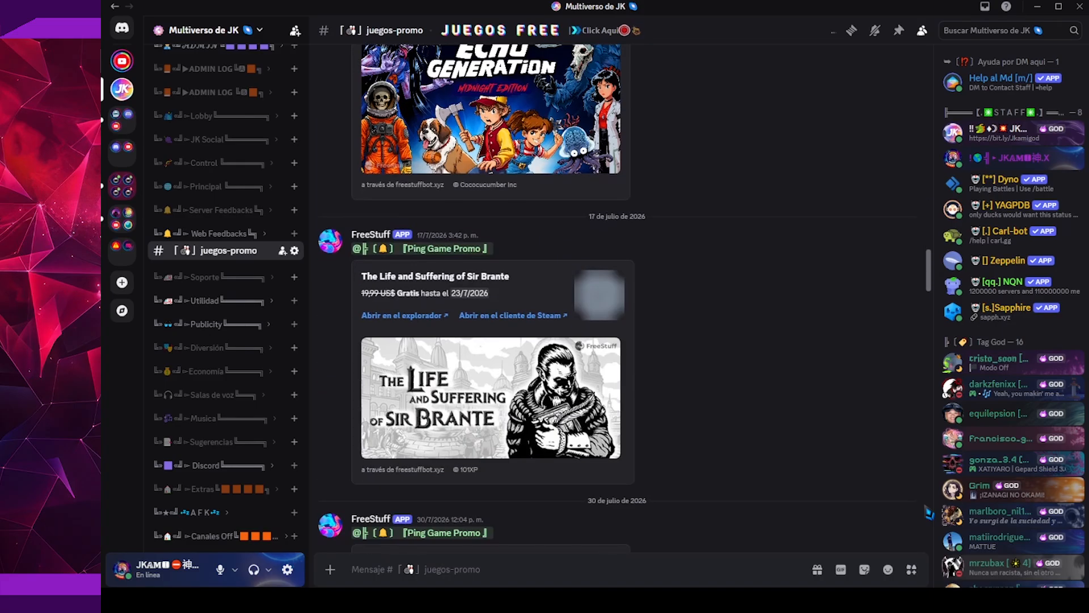
{"action": "scroll", "coordinate": [928, 513], "scroll_direction": "down", "scroll_amount": 6}
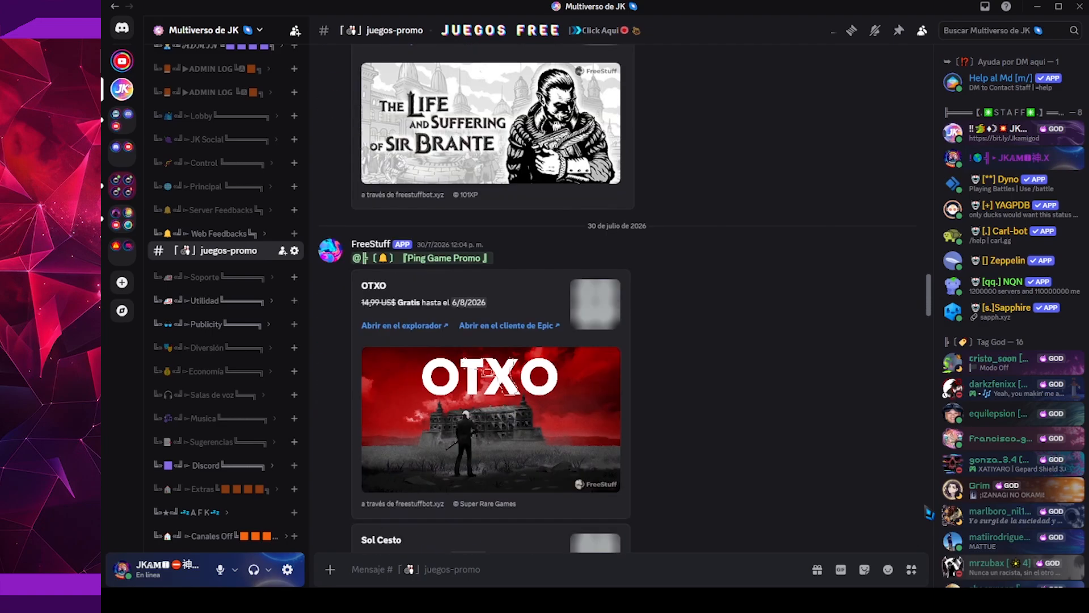
{"action": "scroll", "coordinate": [929, 513], "scroll_direction": "down", "scroll_amount": 9}
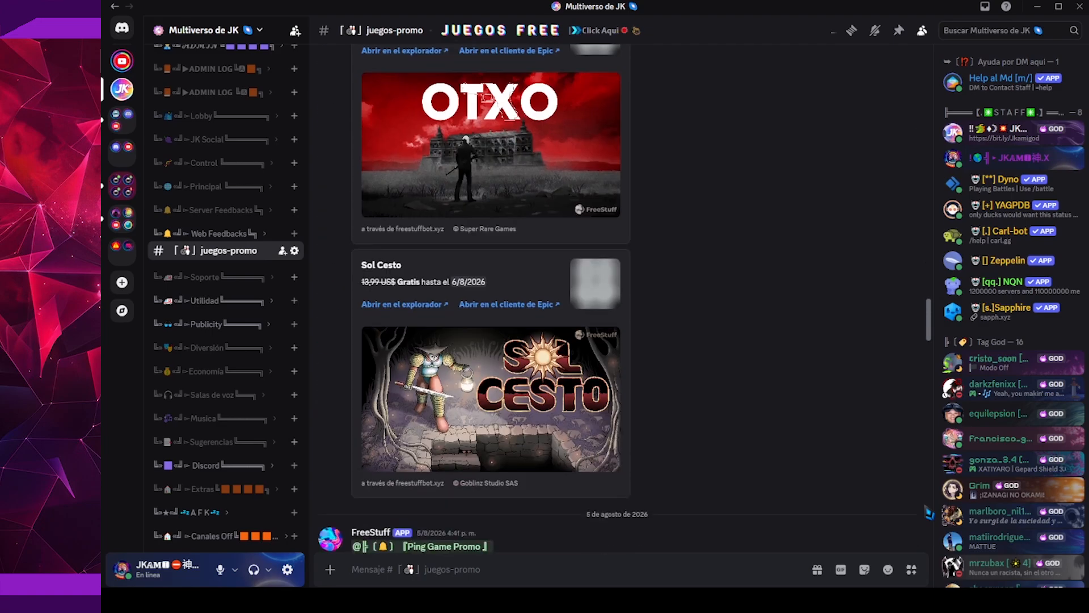
{"action": "scroll", "coordinate": [928, 512], "scroll_direction": "down", "scroll_amount": 6}
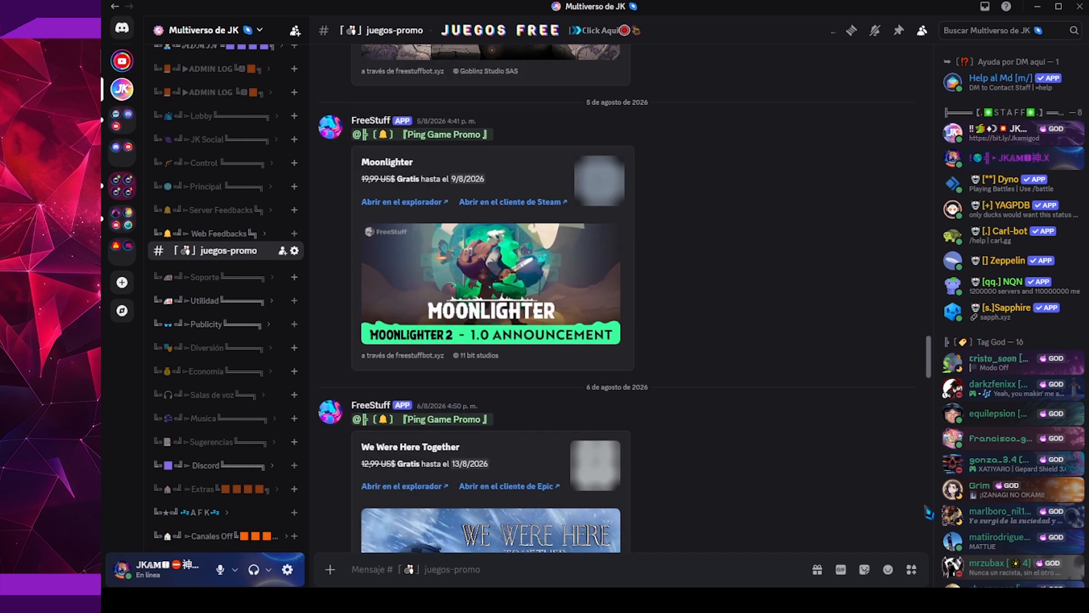
{"action": "scroll", "coordinate": [928, 512], "scroll_direction": "down", "scroll_amount": 9}
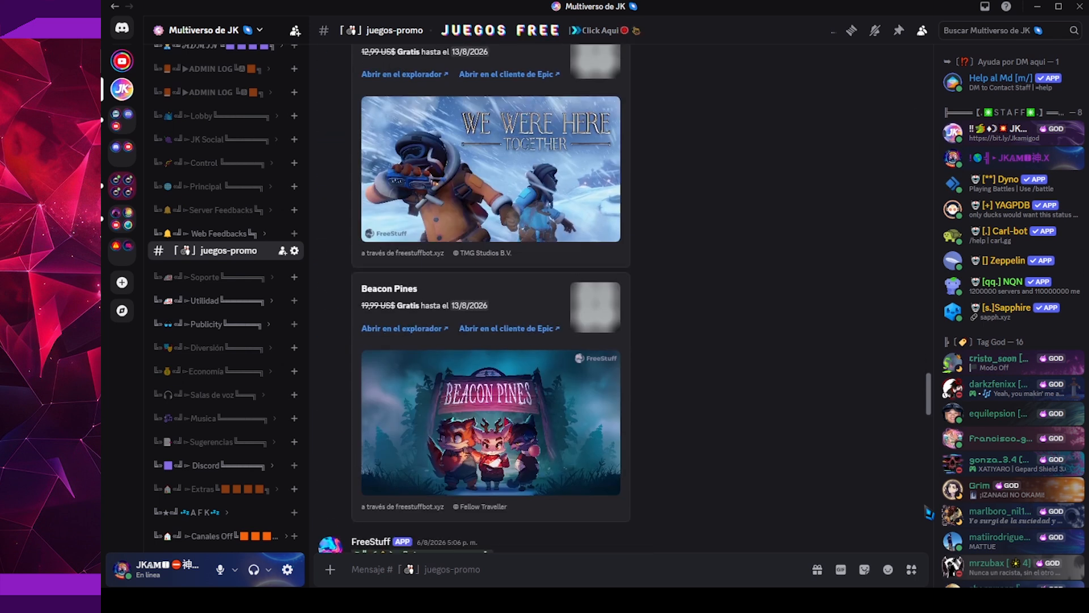
{"action": "scroll", "coordinate": [929, 512], "scroll_direction": "down", "scroll_amount": 3}
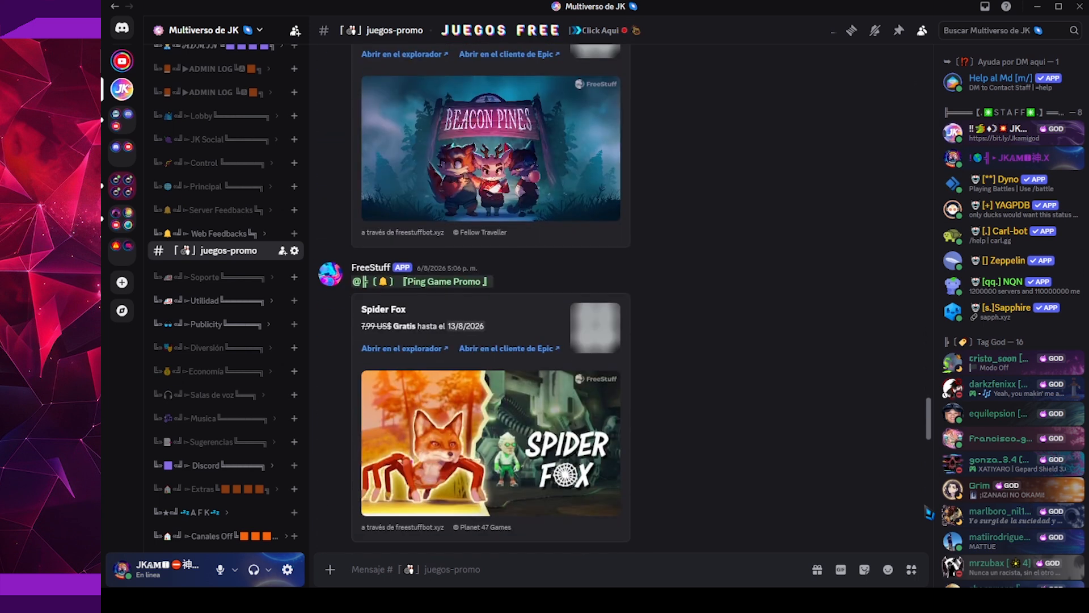
{"action": "scroll", "coordinate": [928, 513], "scroll_direction": "down", "scroll_amount": 9}
{"action": "scroll", "coordinate": [928, 513], "scroll_direction": "down", "scroll_amount": 3}
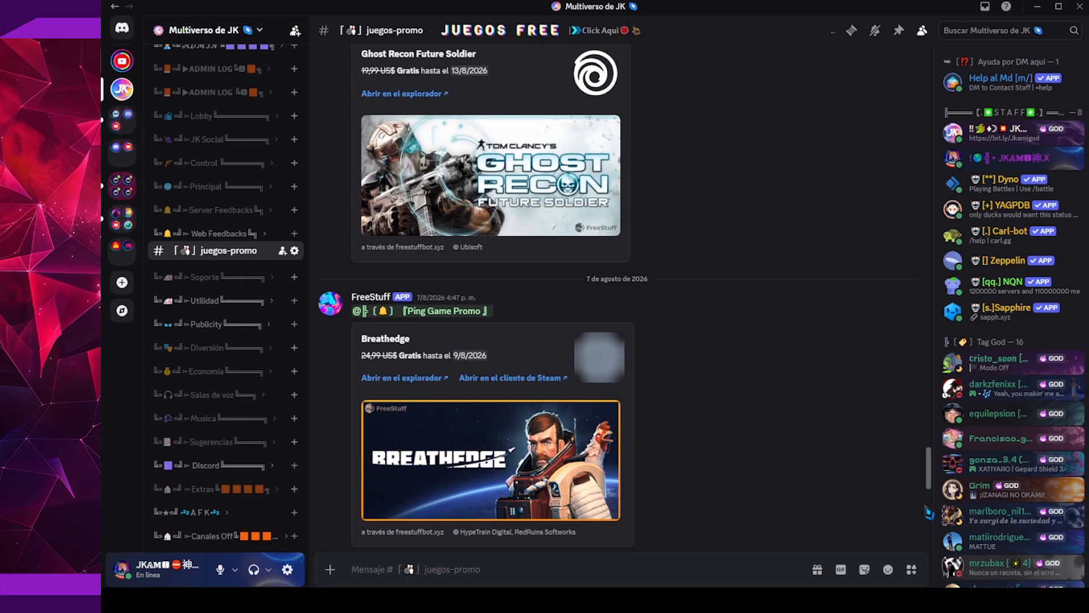
{"action": "scroll", "coordinate": [928, 512], "scroll_direction": "down", "scroll_amount": 14}
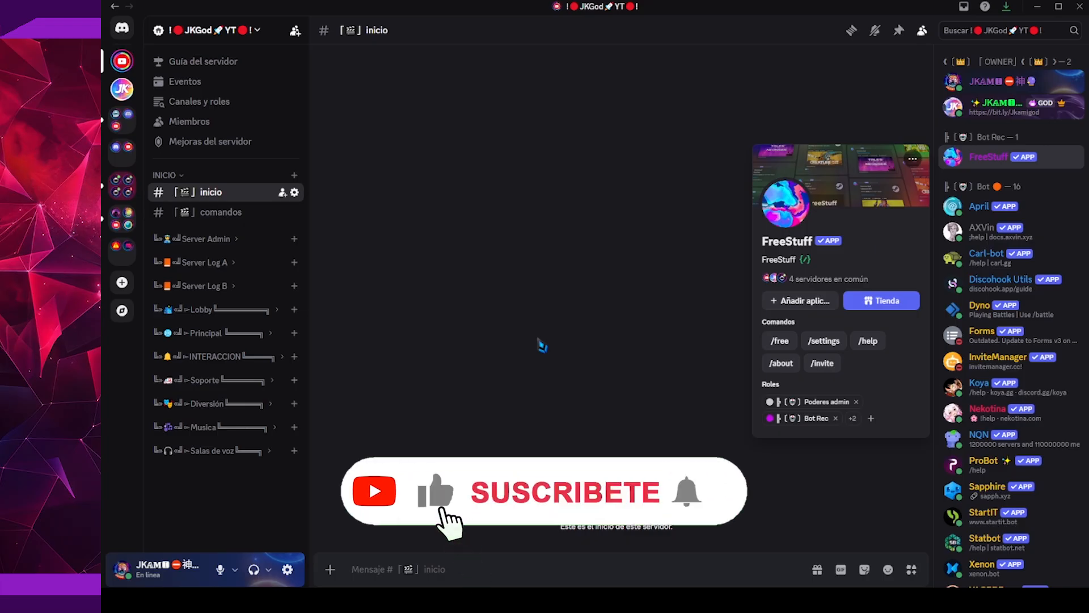
Search the app directory in Descubrir for FreeStuff and open the Free Stuff app page
{"action": "left_click", "coordinate": [122, 310]}
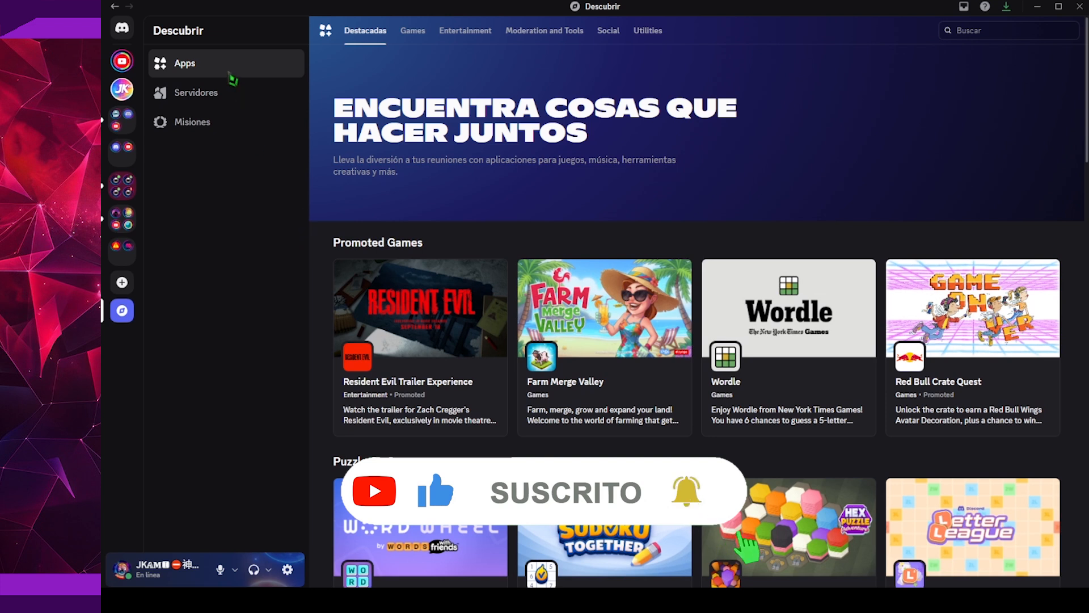
{"action": "left_click", "coordinate": [964, 34]}
{"action": "type", "text": "FreeStuff"}
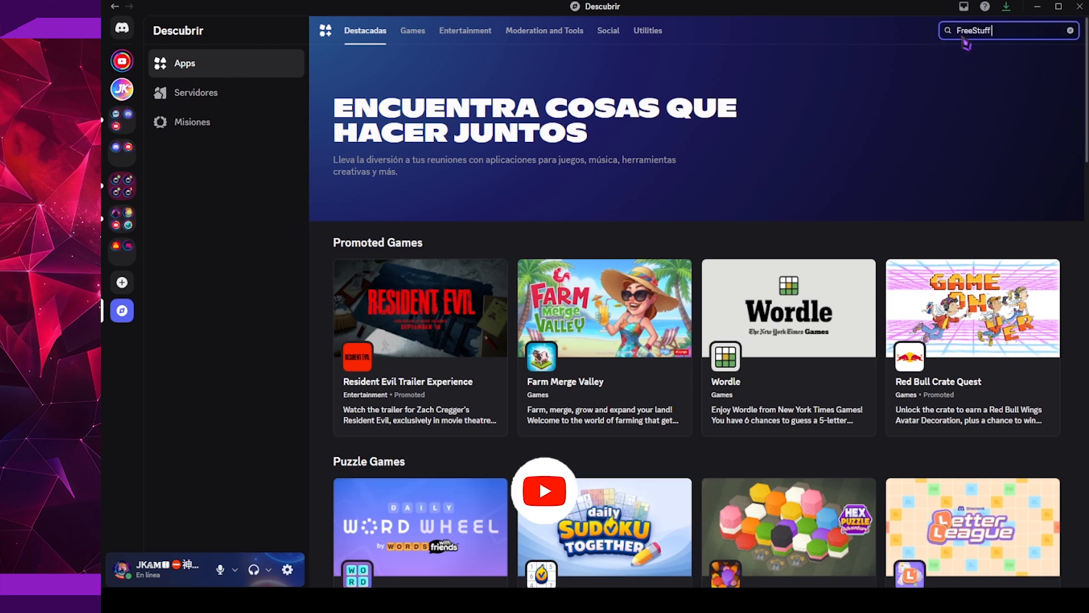
{"action": "key", "text": "Return"}
{"action": "left_click", "coordinate": [445, 136]}
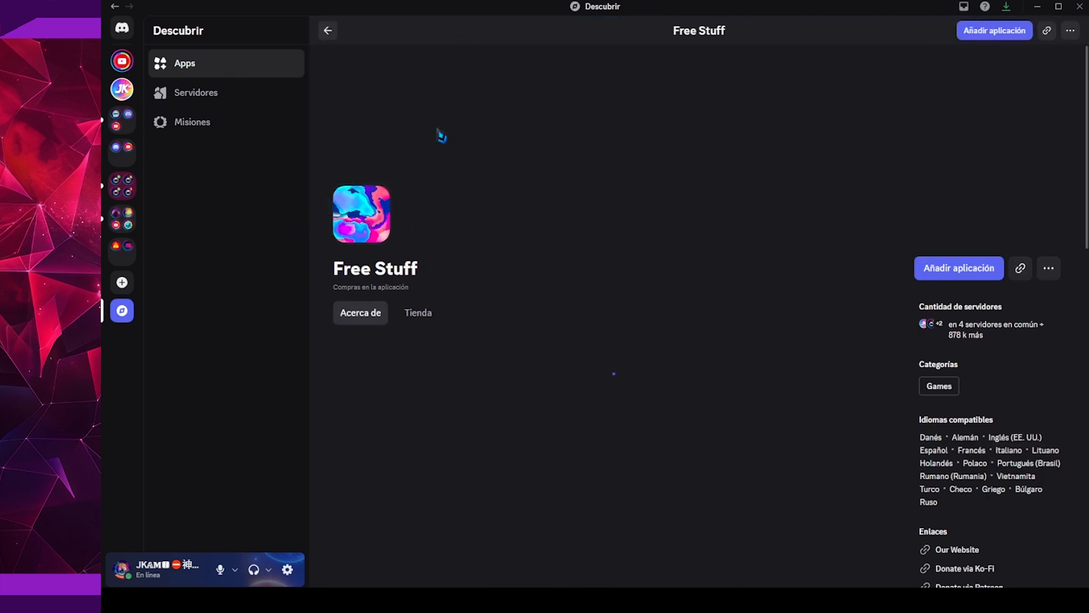
Add the Free Stuff app to the JKGod YT server with its requested permissions authorized, and go to that server
{"action": "left_click", "coordinate": [931, 276]}
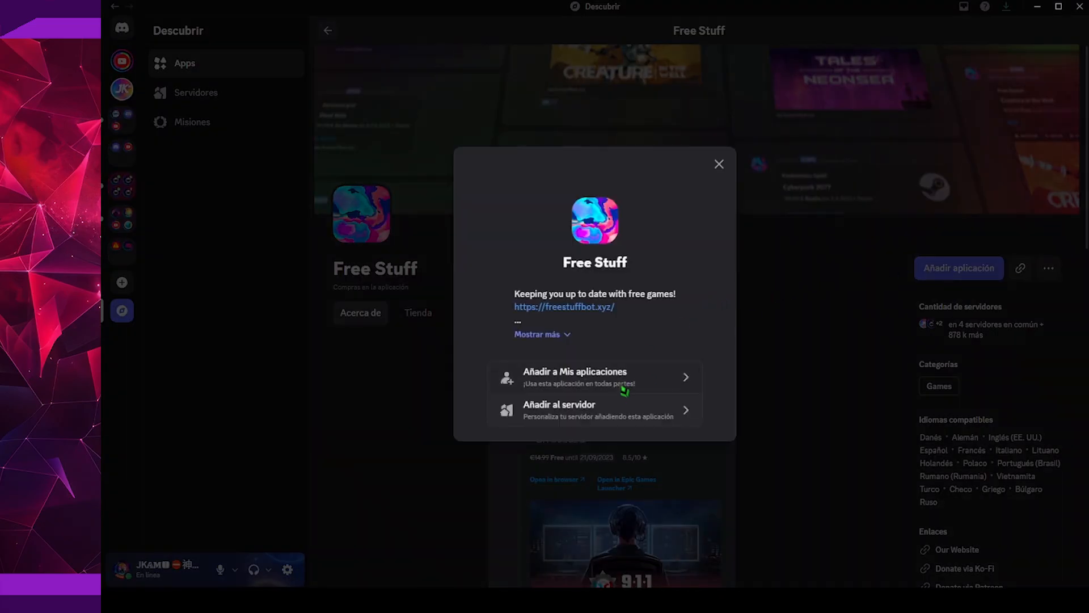
{"action": "left_click", "coordinate": [614, 411]}
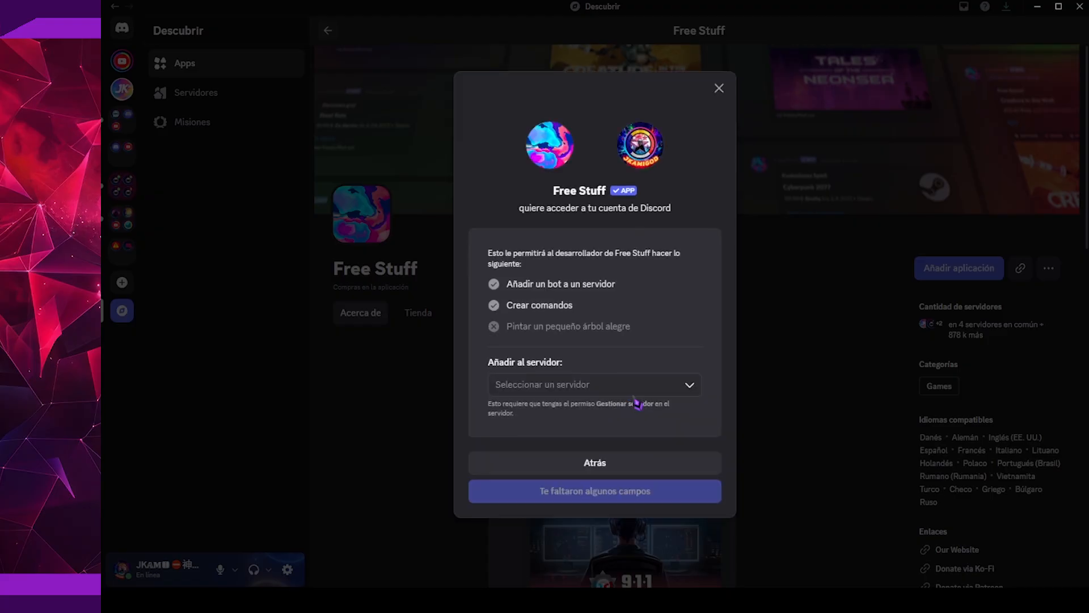
{"action": "left_click", "coordinate": [661, 392]}
{"action": "left_click", "coordinate": [631, 432]}
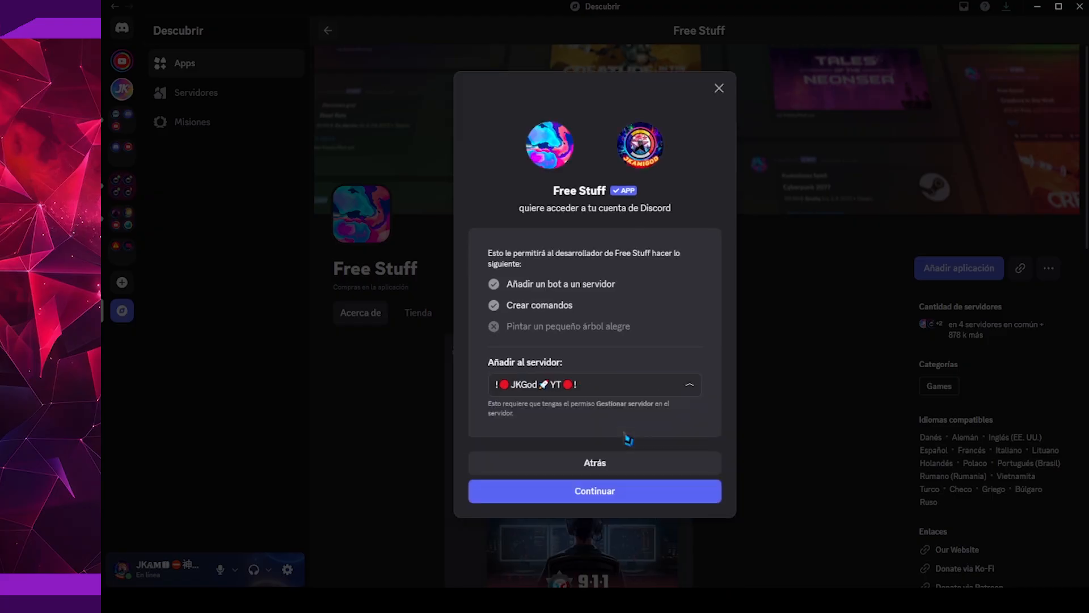
{"action": "left_click", "coordinate": [620, 494]}
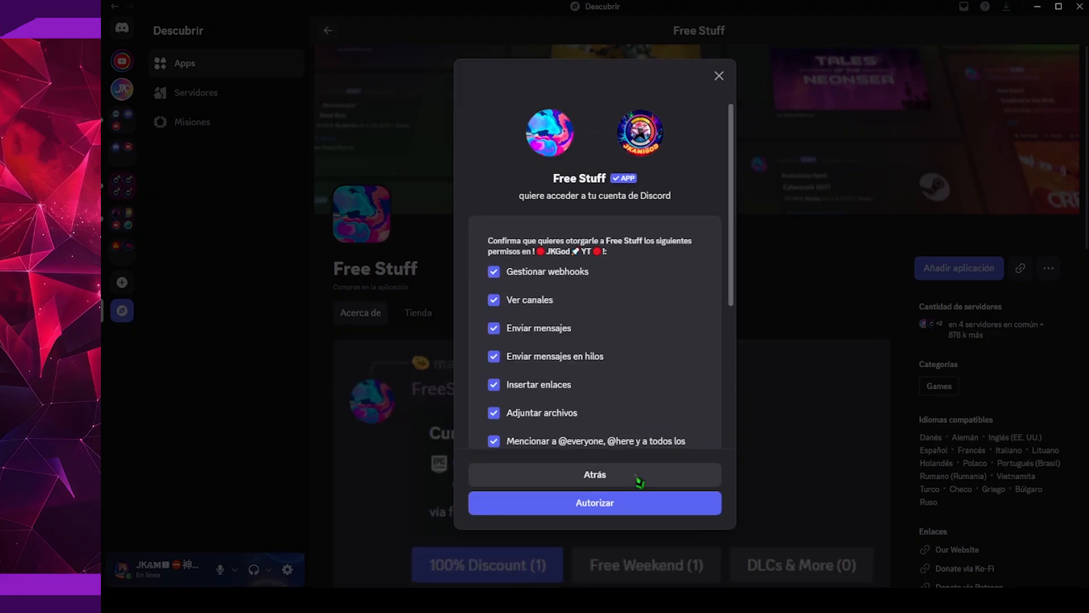
{"action": "left_click", "coordinate": [632, 505]}
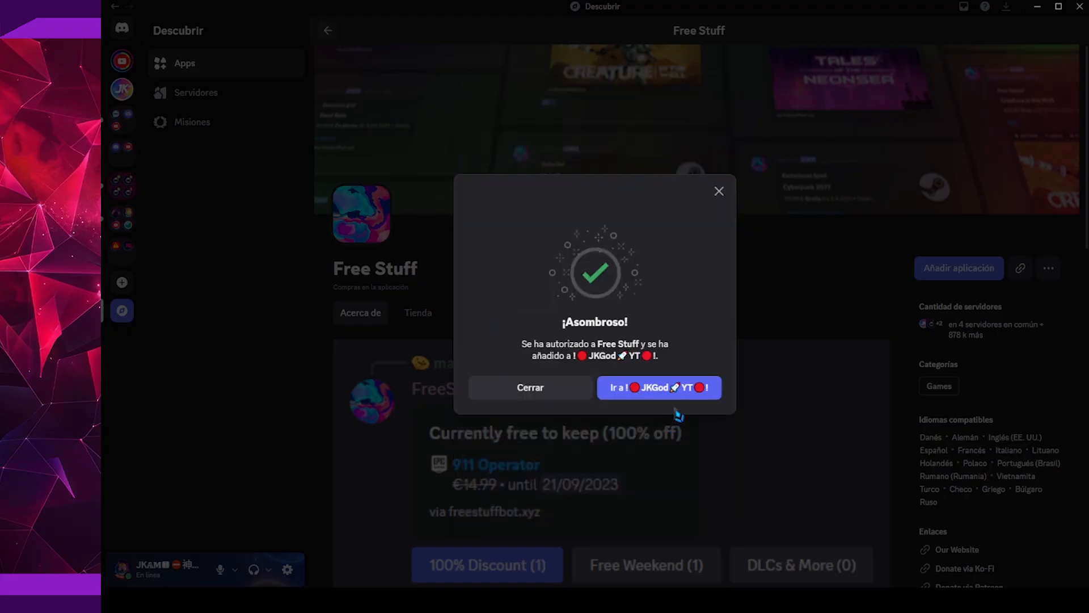
{"action": "left_click", "coordinate": [688, 392]}
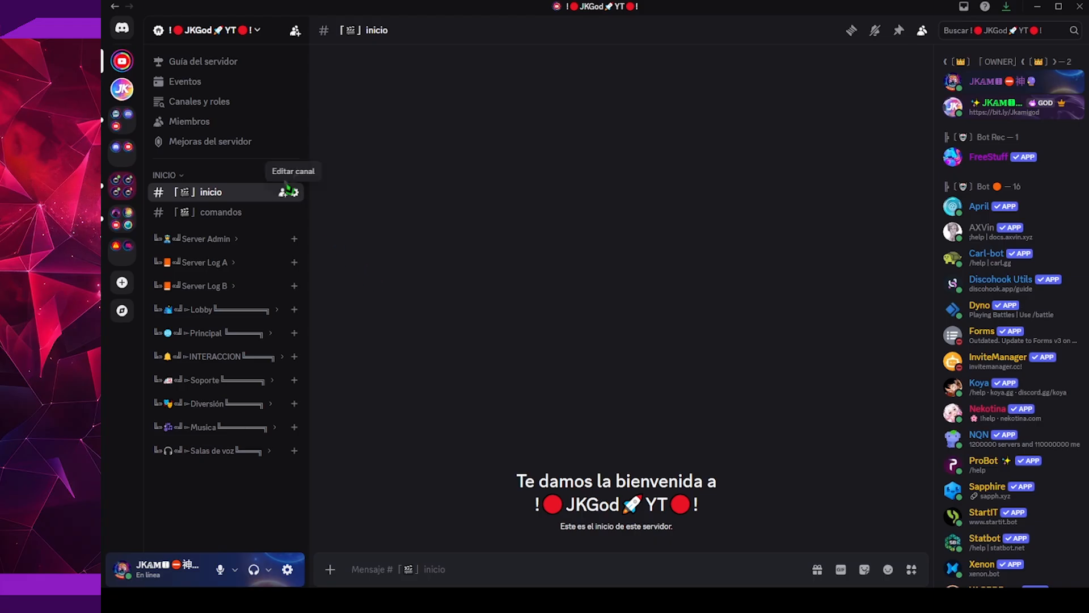
Check the customization questions in Canales y roles, including the Juegos Promo notification, and return to the inicio channel
{"action": "left_click", "coordinate": [233, 110]}
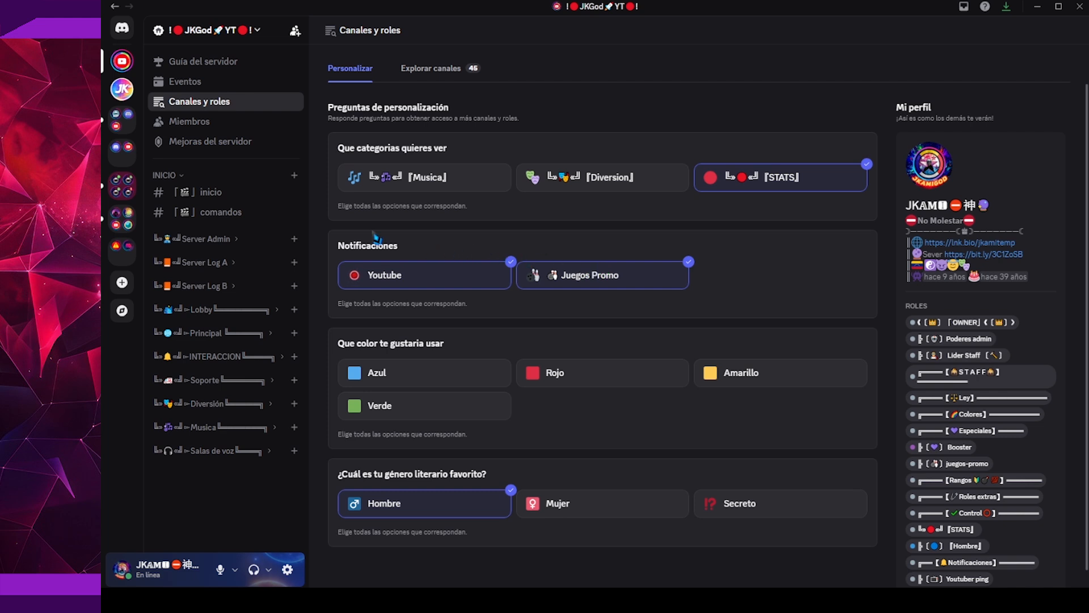
{"action": "left_click", "coordinate": [248, 194]}
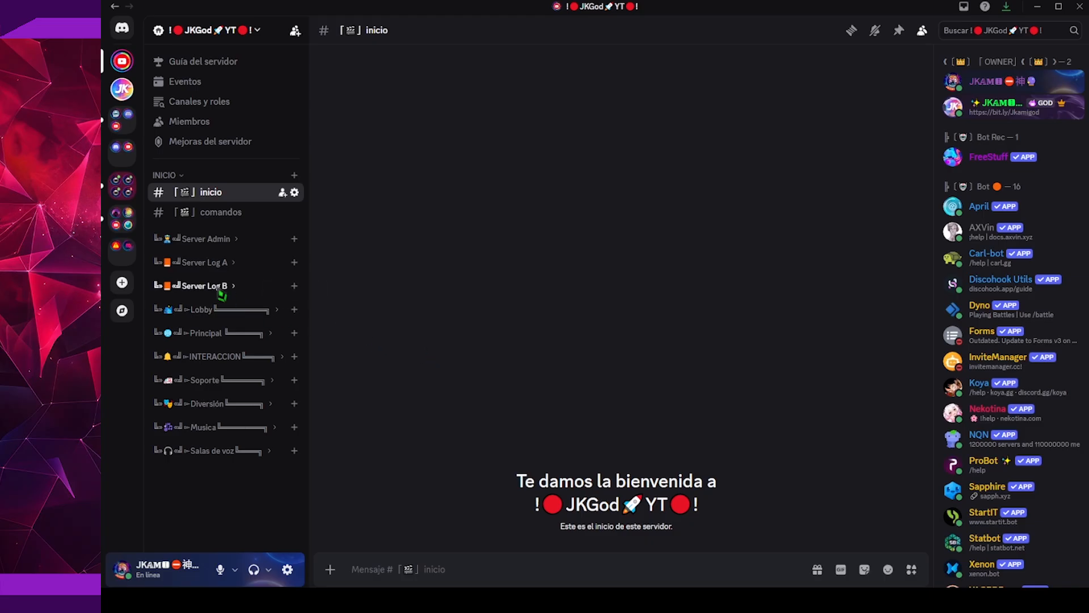
View the anuncios channel in the Lobby category and the juegos-promo channel in the INTERACCION category
{"action": "left_click", "coordinate": [215, 309]}
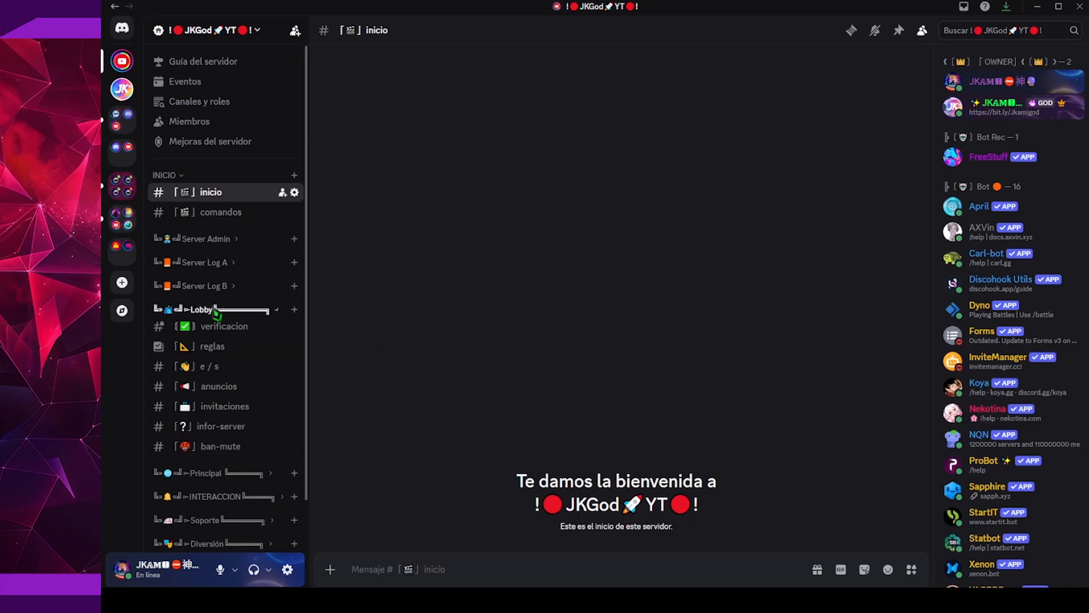
{"action": "left_click", "coordinate": [219, 388]}
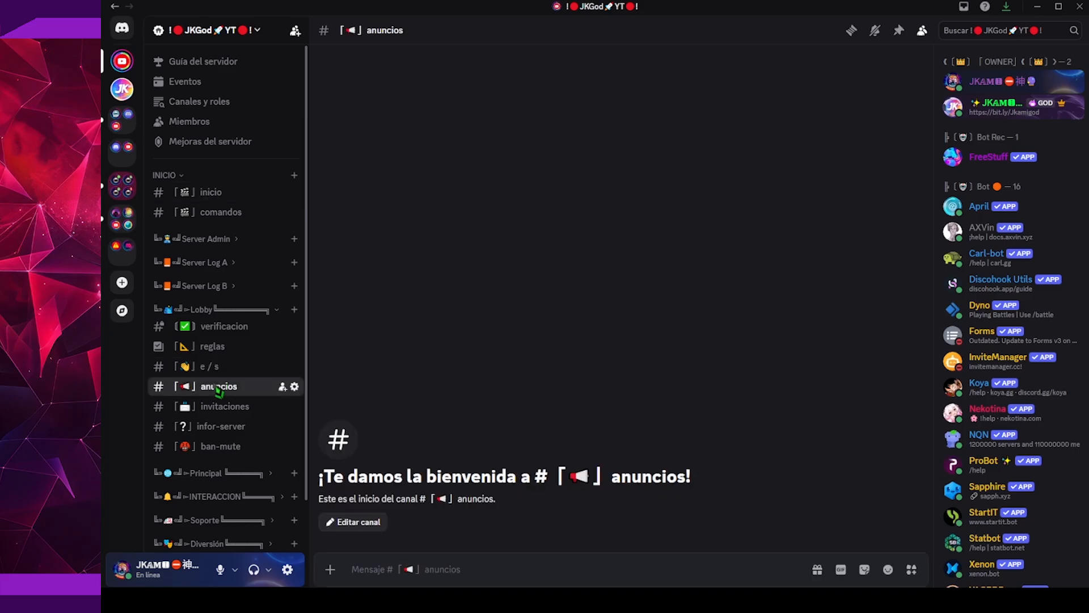
{"action": "scroll", "coordinate": [221, 388], "scroll_direction": "down", "scroll_amount": 1}
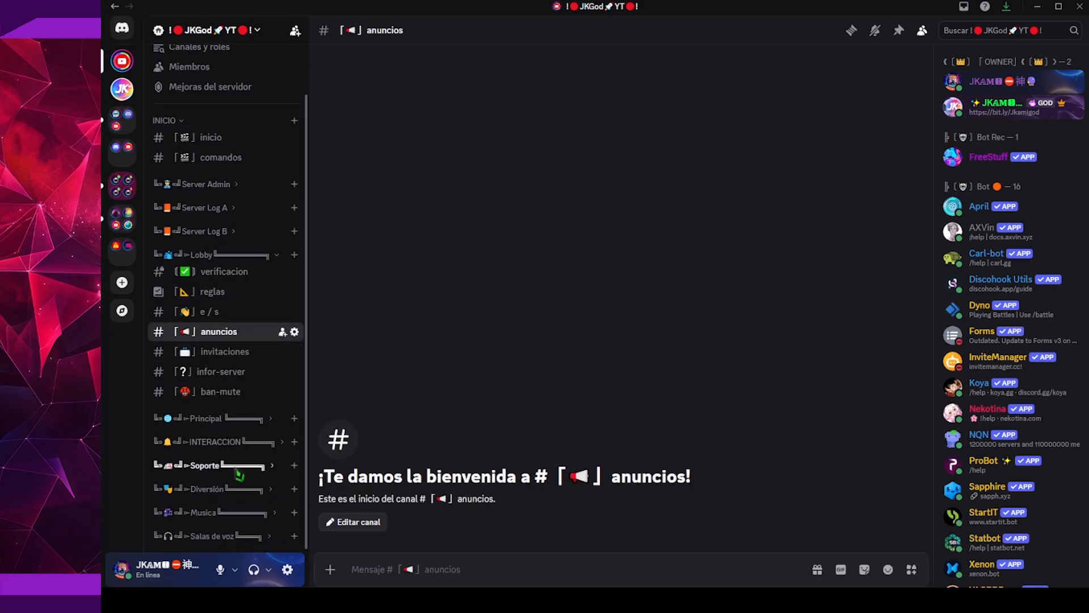
{"action": "left_click", "coordinate": [244, 443]}
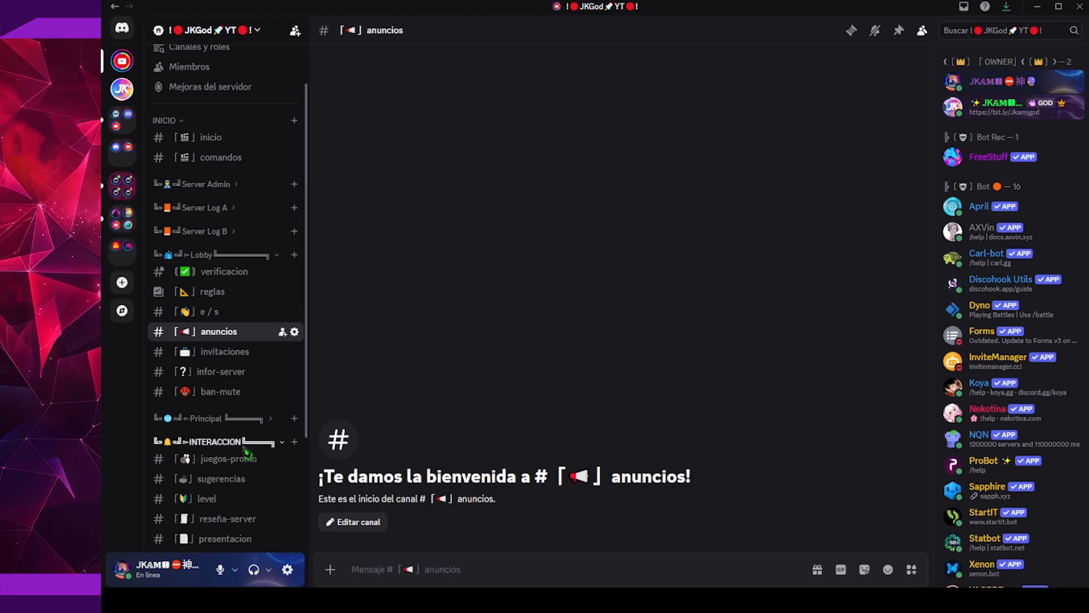
{"action": "left_click", "coordinate": [236, 459]}
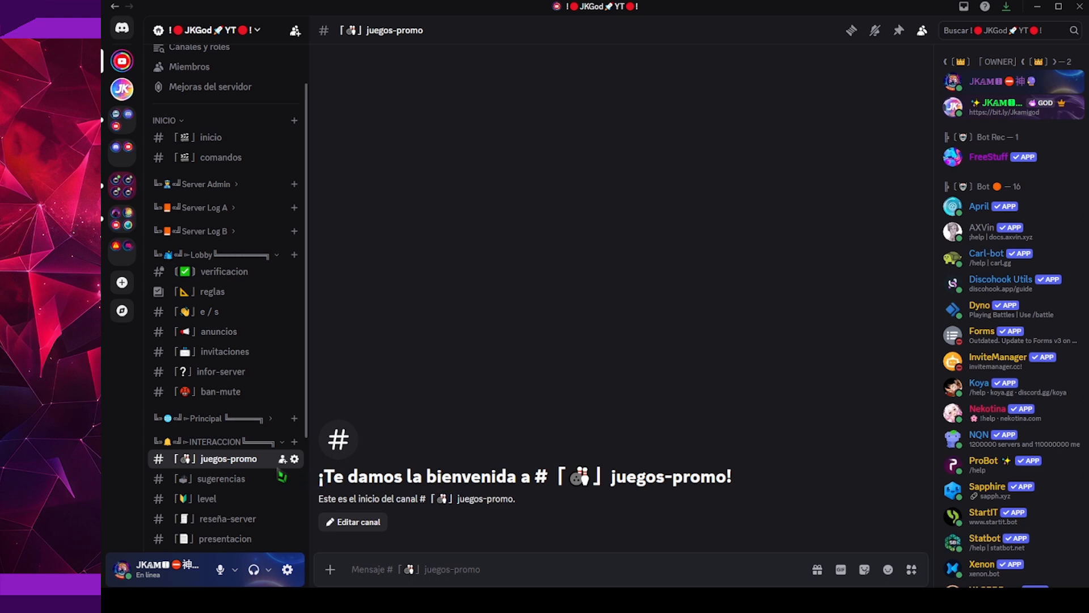
Open the juegos-promo channel's permission settings and show the advanced permissions of the VV role
{"action": "right_click", "coordinate": [257, 462]}
{"action": "left_click", "coordinate": [287, 483]}
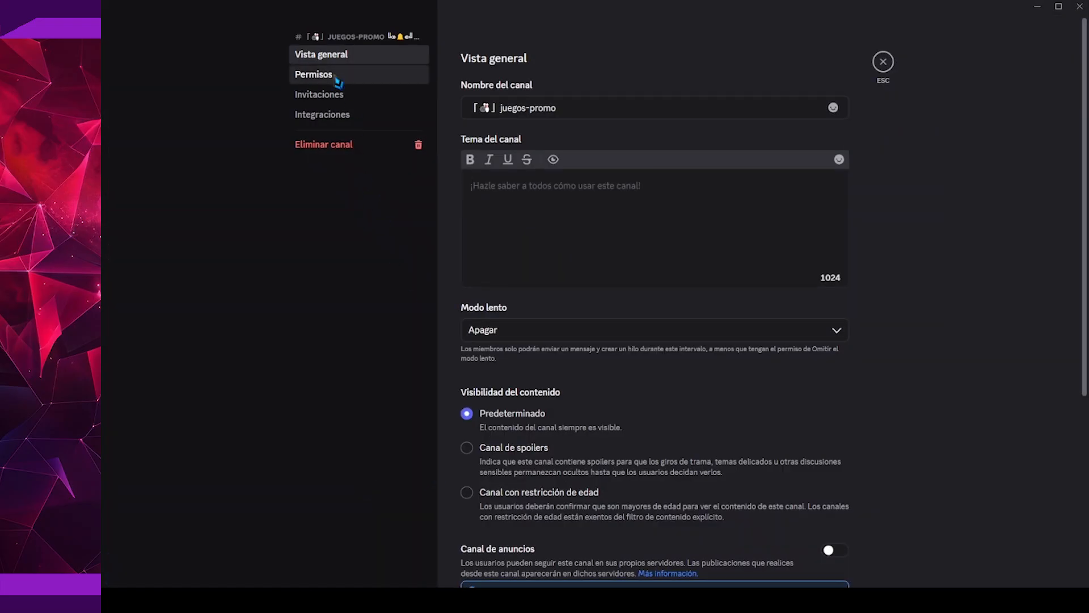
{"action": "left_click", "coordinate": [337, 81]}
{"action": "scroll", "coordinate": [624, 375], "scroll_direction": "down", "scroll_amount": 3}
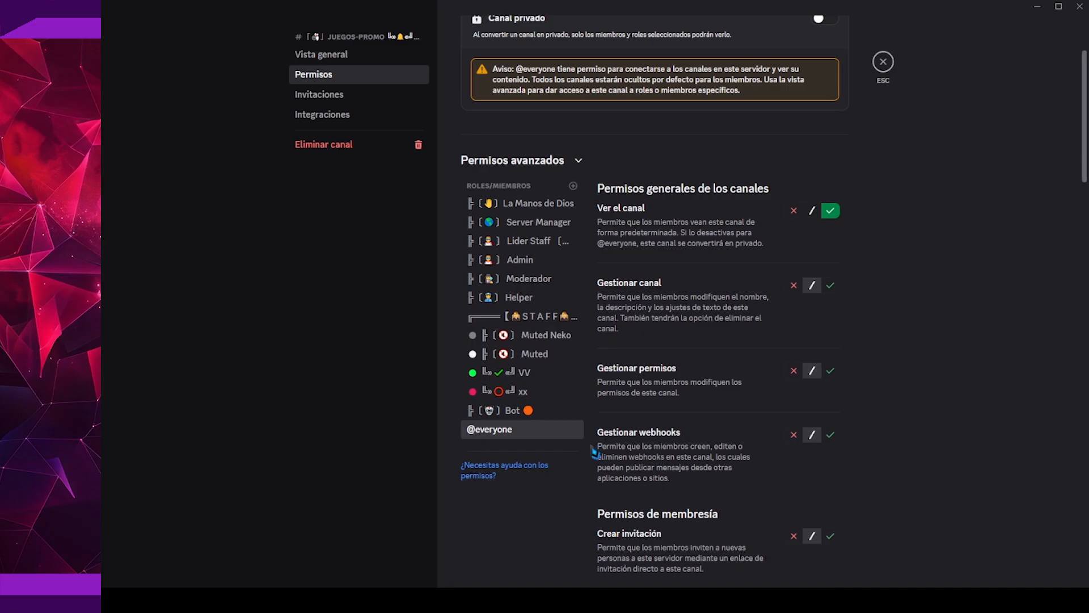
{"action": "left_click", "coordinate": [542, 378]}
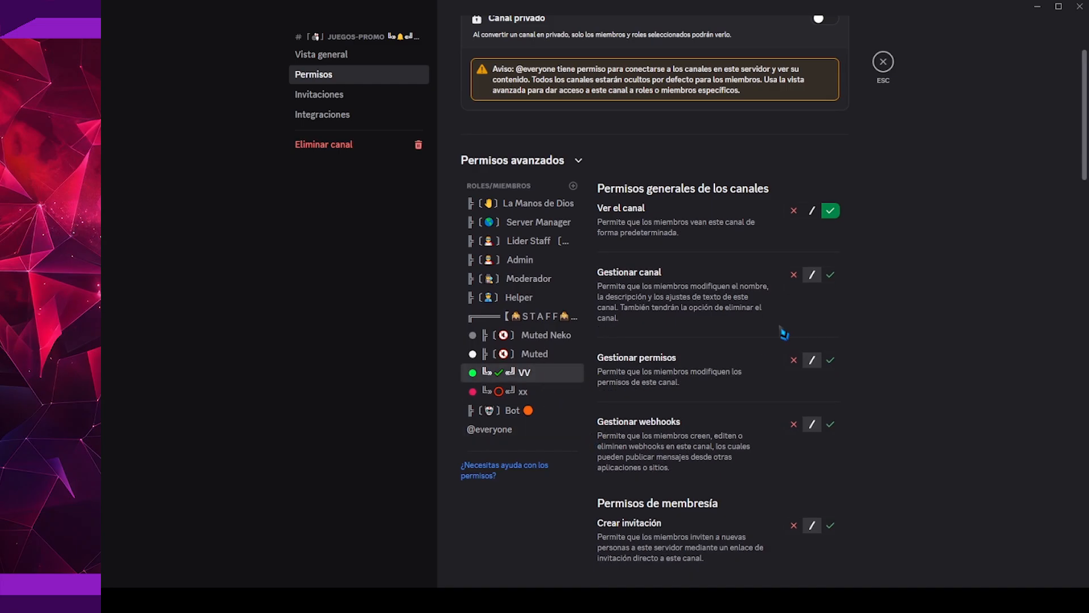
Review the VV role's text channel permissions for juegos-promo and leave the channel settings
{"action": "scroll", "coordinate": [812, 276], "scroll_direction": "down", "scroll_amount": 20}
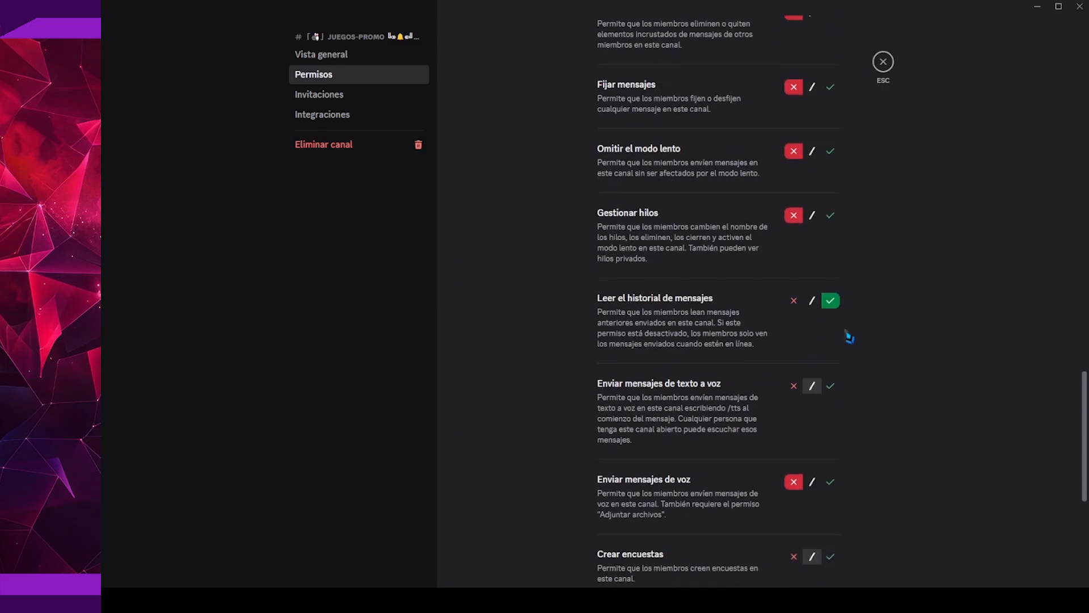
{"action": "scroll", "coordinate": [803, 340], "scroll_direction": "up", "scroll_amount": 7}
{"action": "scroll", "coordinate": [737, 275], "scroll_direction": "up", "scroll_amount": 5}
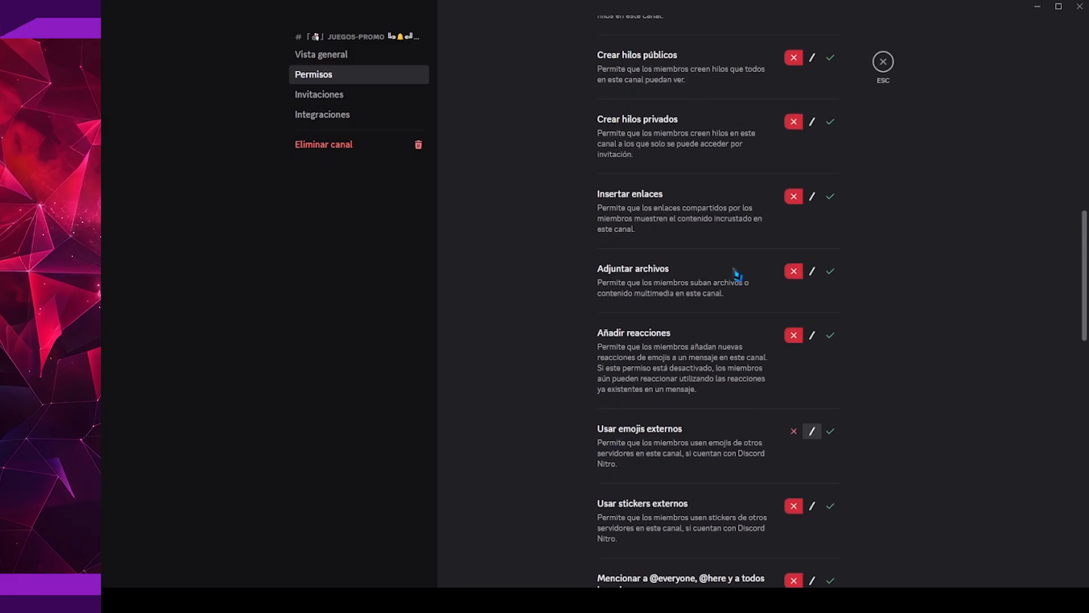
{"action": "scroll", "coordinate": [737, 275], "scroll_direction": "up", "scroll_amount": 5}
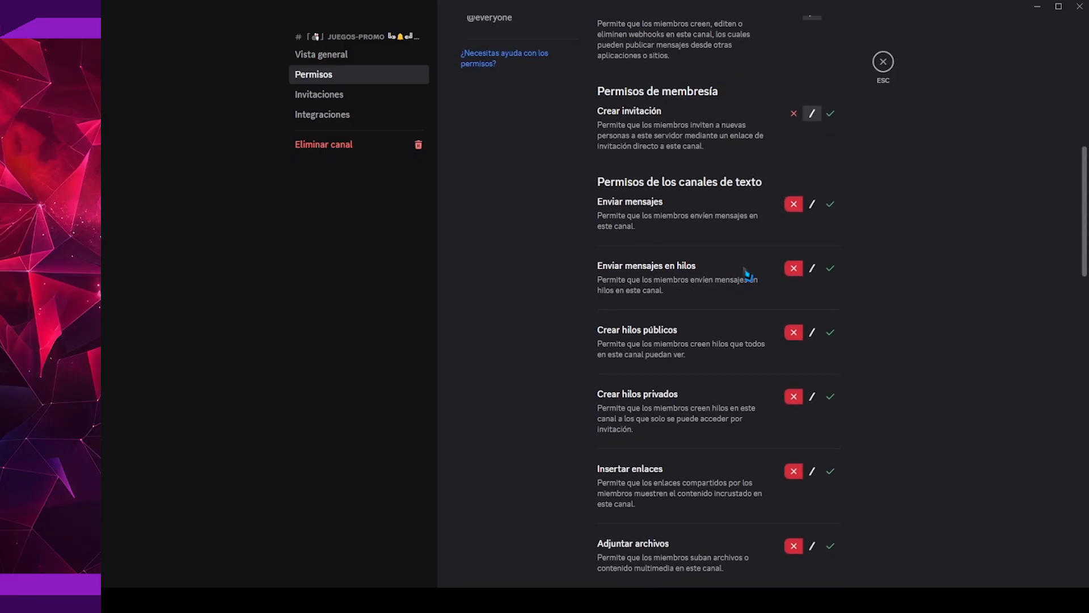
{"action": "scroll", "coordinate": [748, 274], "scroll_direction": "up", "scroll_amount": 3}
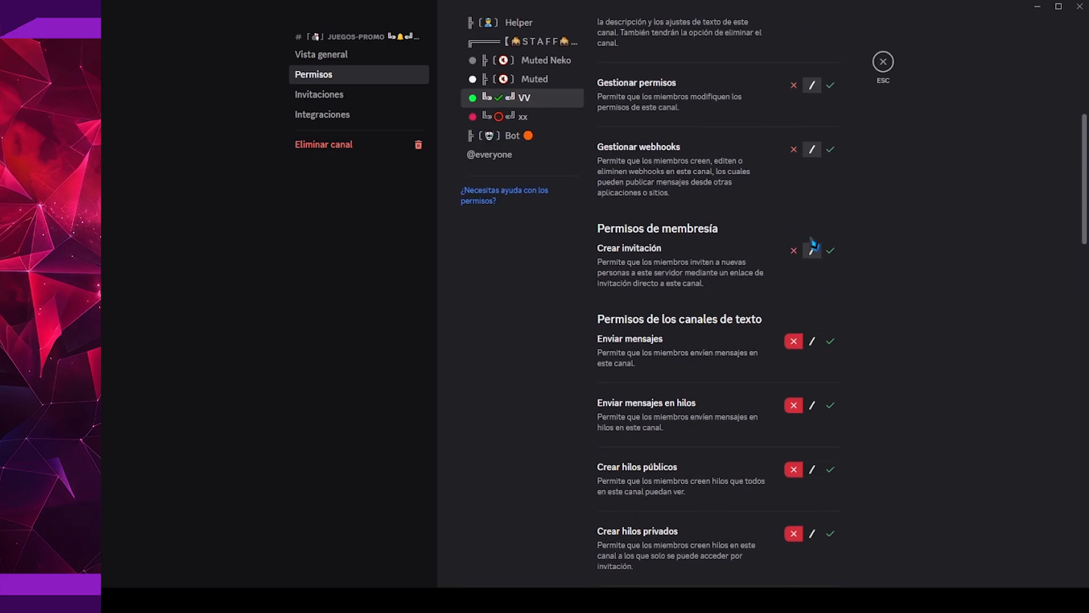
{"action": "left_click", "coordinate": [883, 63]}
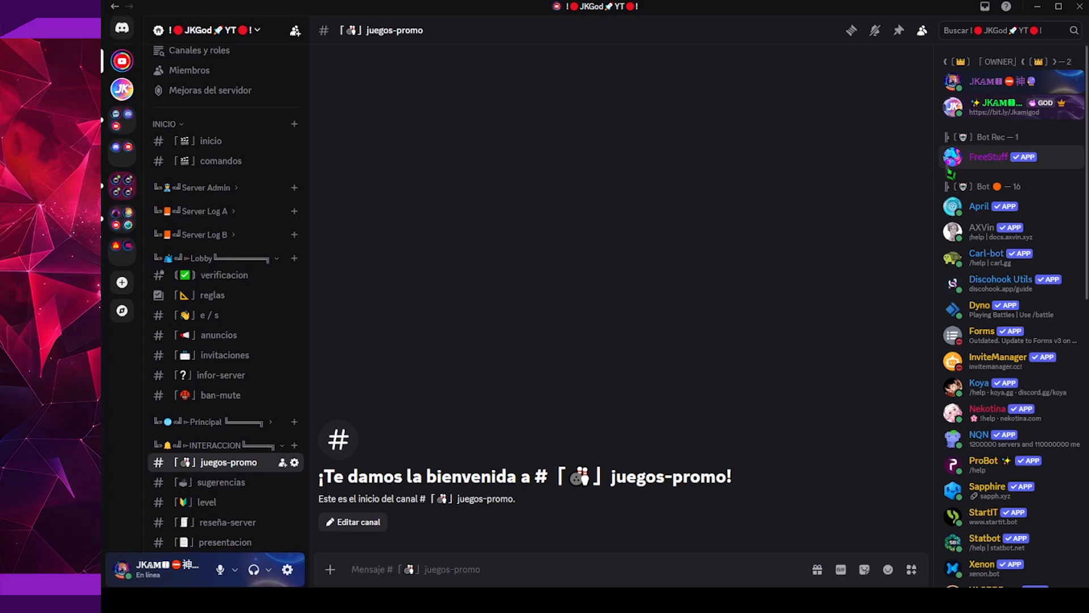
View the FreeStuff bot's profile with its commands and roles, and close it
{"action": "left_click", "coordinate": [950, 169]}
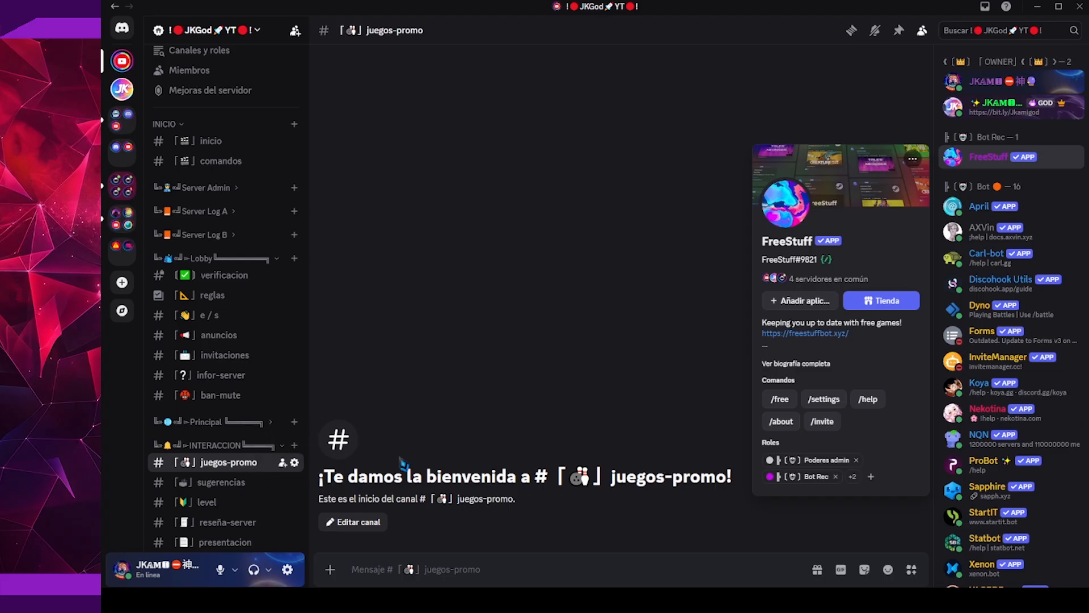
{"action": "left_click", "coordinate": [457, 452]}
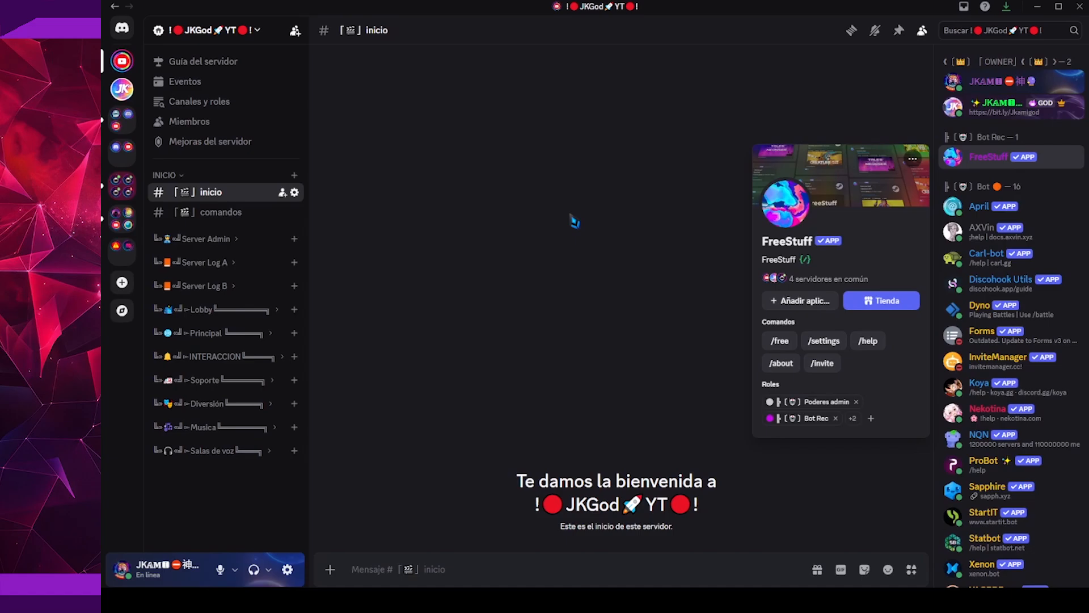
Open the juegos-promo channel in the INTERACCION category and run the FreeStuff bot's /settings command there
{"action": "left_click", "coordinate": [249, 333]}
{"action": "left_click", "coordinate": [253, 333]}
{"action": "left_click", "coordinate": [244, 363]}
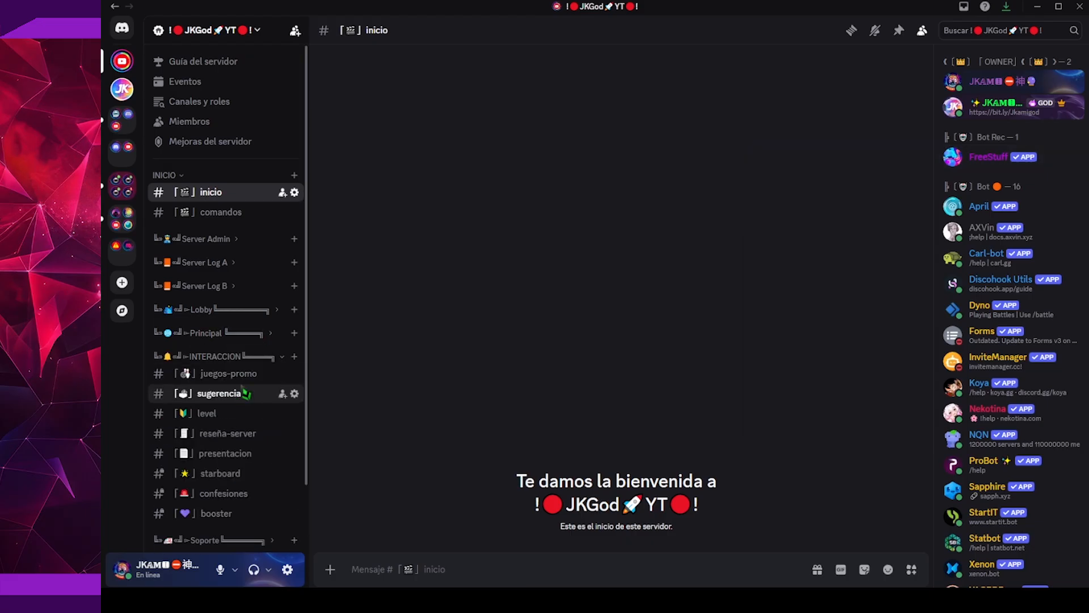
{"action": "left_click", "coordinate": [248, 377]}
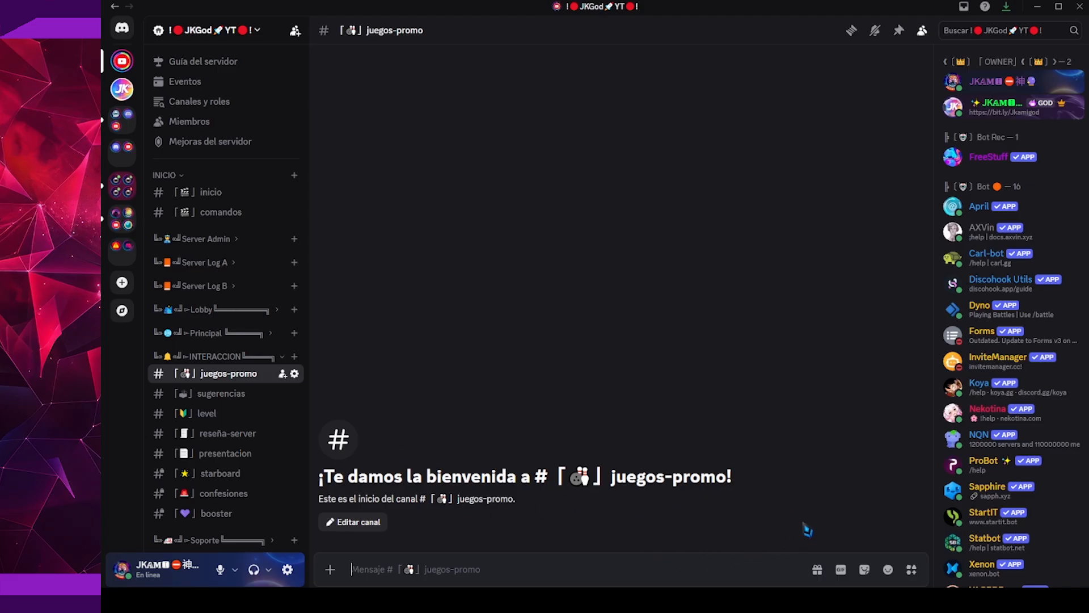
{"action": "left_click", "coordinate": [990, 157]}
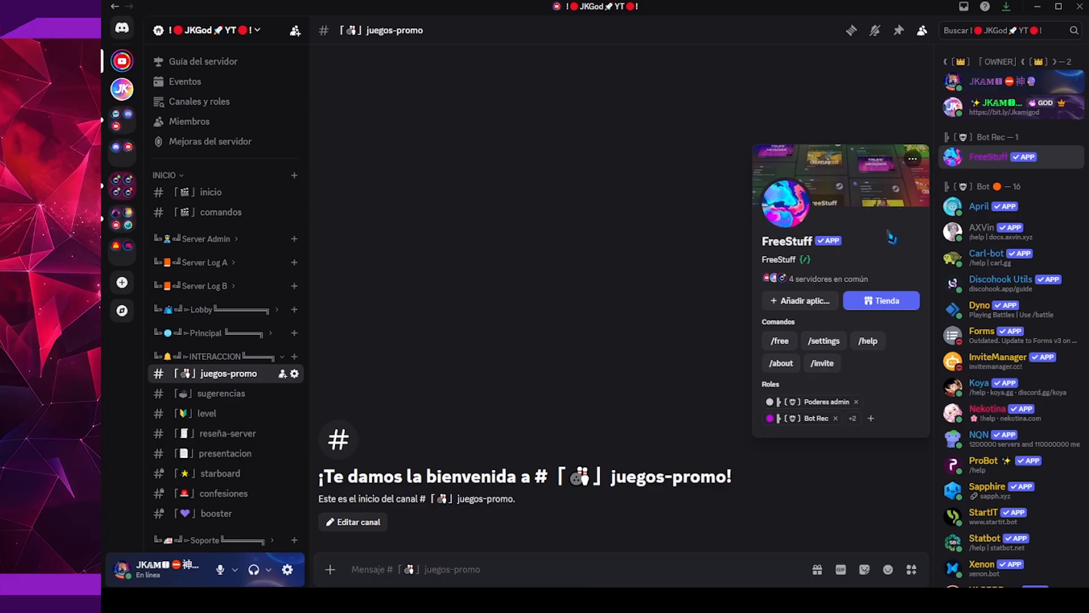
{"action": "left_click", "coordinate": [832, 341]}
{"action": "key", "text": "Return"}
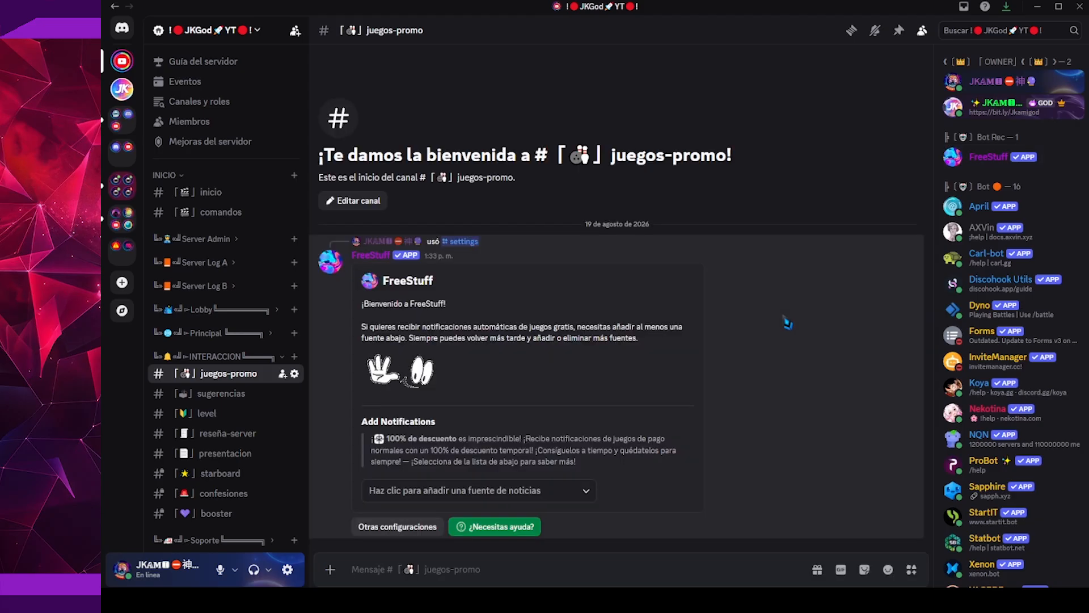
Review the currency and language choices in FreeStuff's general settings, and return to its main settings
{"action": "left_click", "coordinate": [422, 532]}
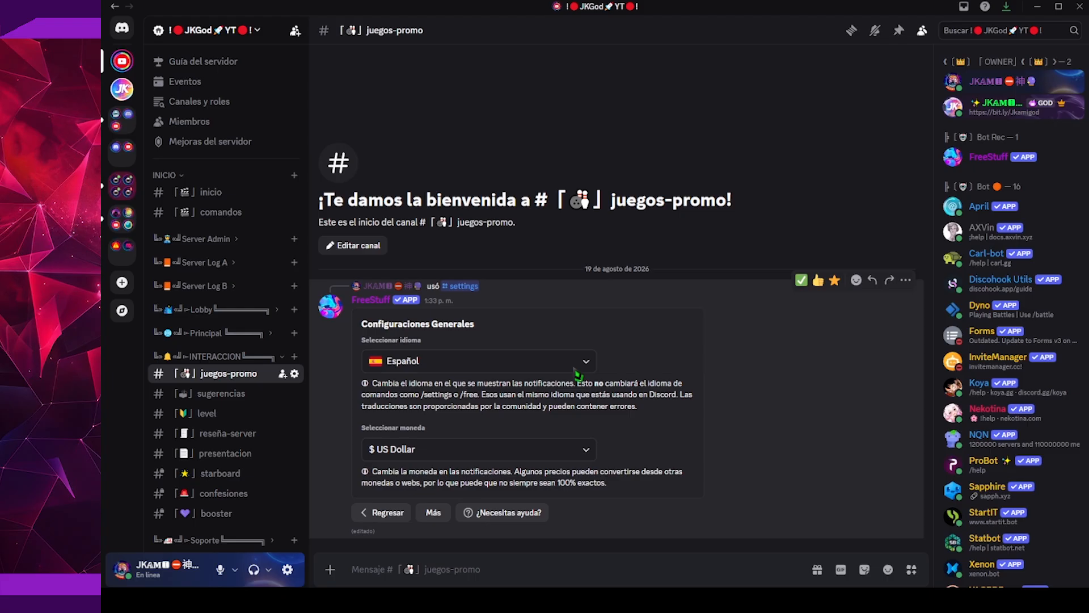
{"action": "left_click", "coordinate": [575, 456]}
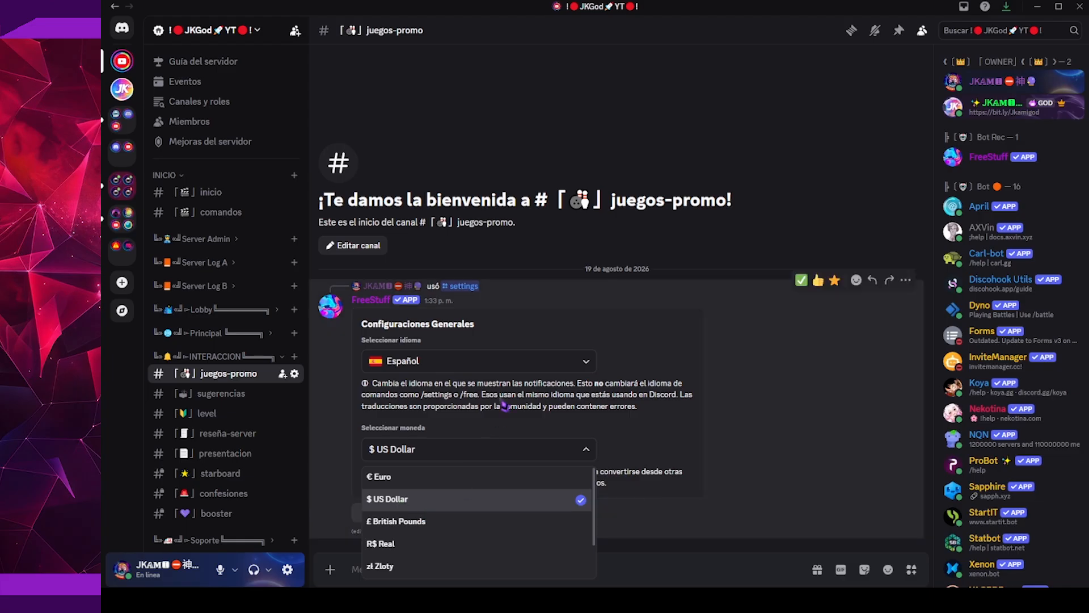
{"action": "left_click", "coordinate": [531, 373]}
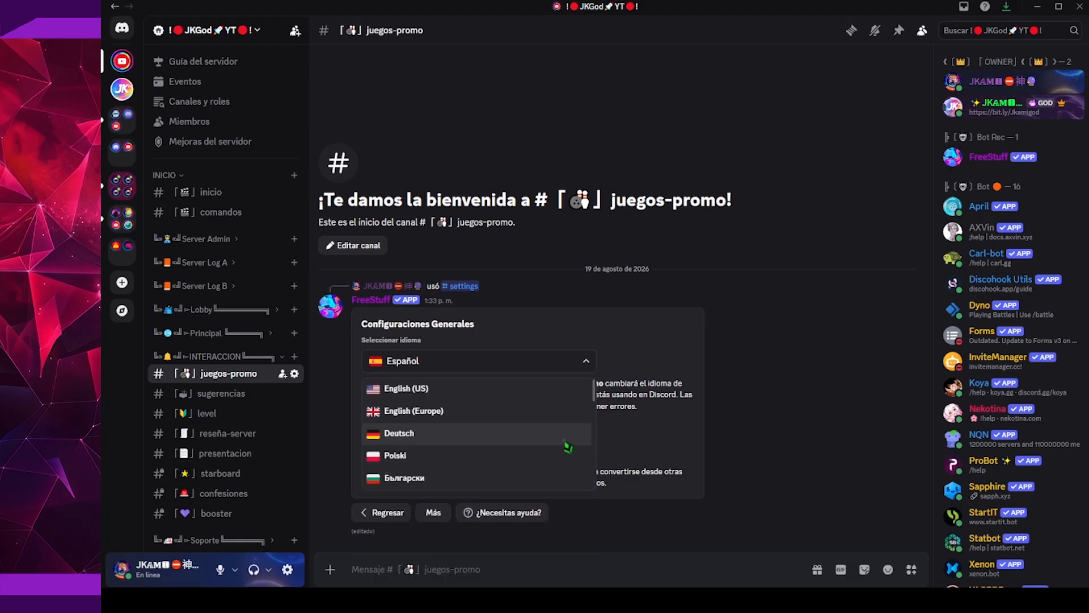
{"action": "left_click", "coordinate": [677, 448]}
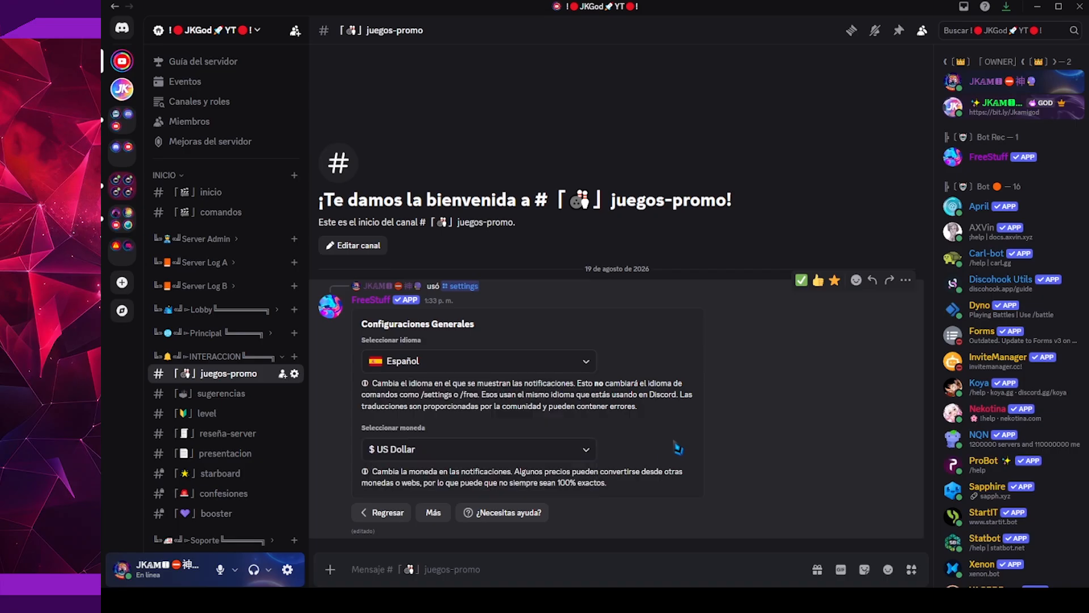
{"action": "left_click", "coordinate": [404, 517]}
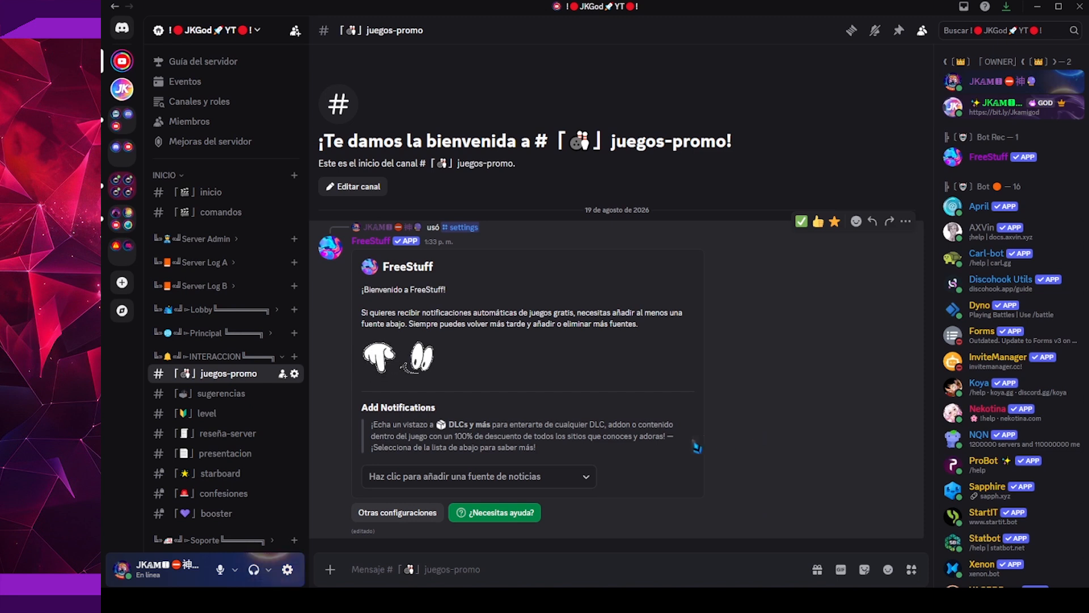
Add the 100% de descuento news source and subscribe the juegos-promo channel to it
{"action": "left_click", "coordinate": [580, 478]}
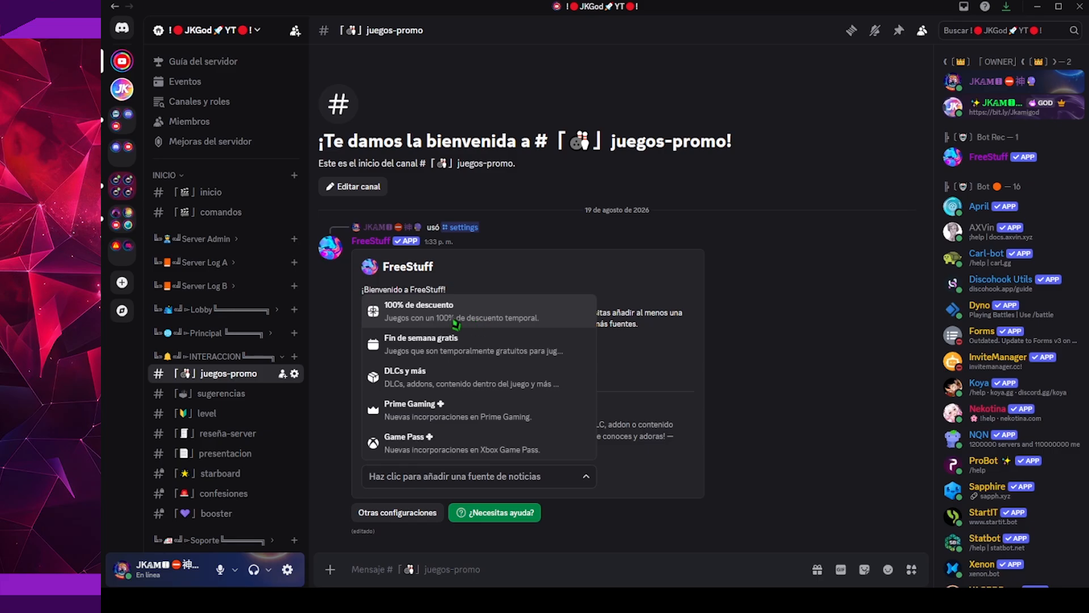
{"action": "left_click", "coordinate": [468, 325]}
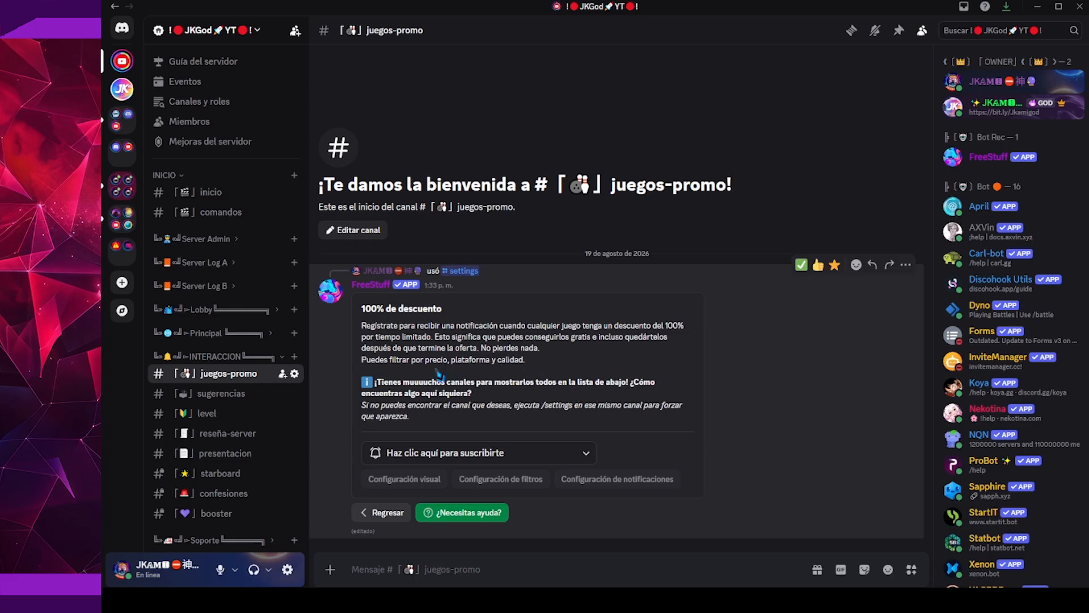
{"action": "left_click", "coordinate": [500, 462]}
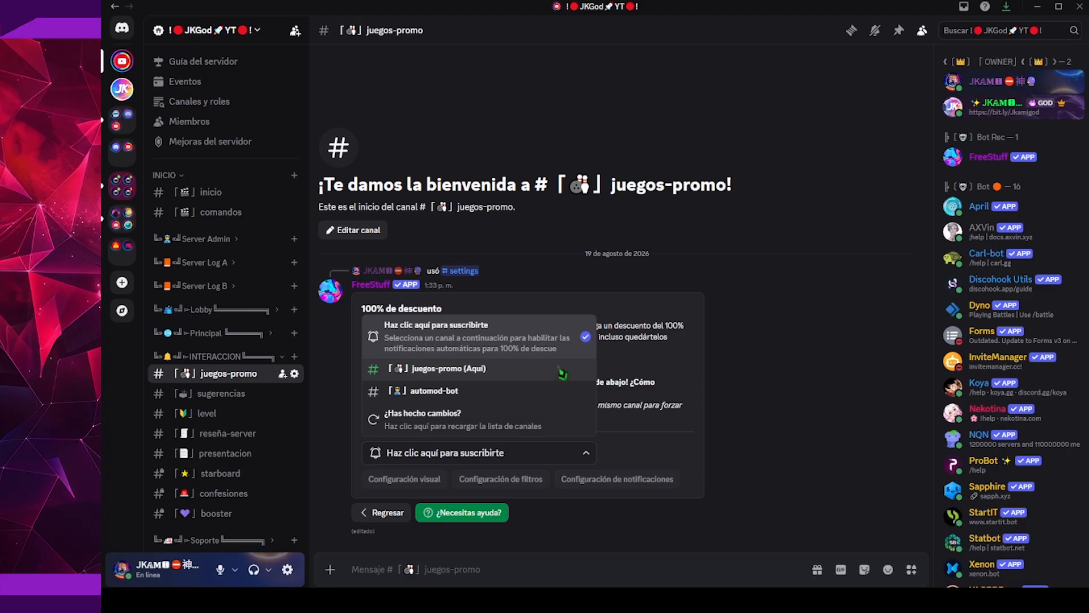
{"action": "left_click", "coordinate": [508, 376]}
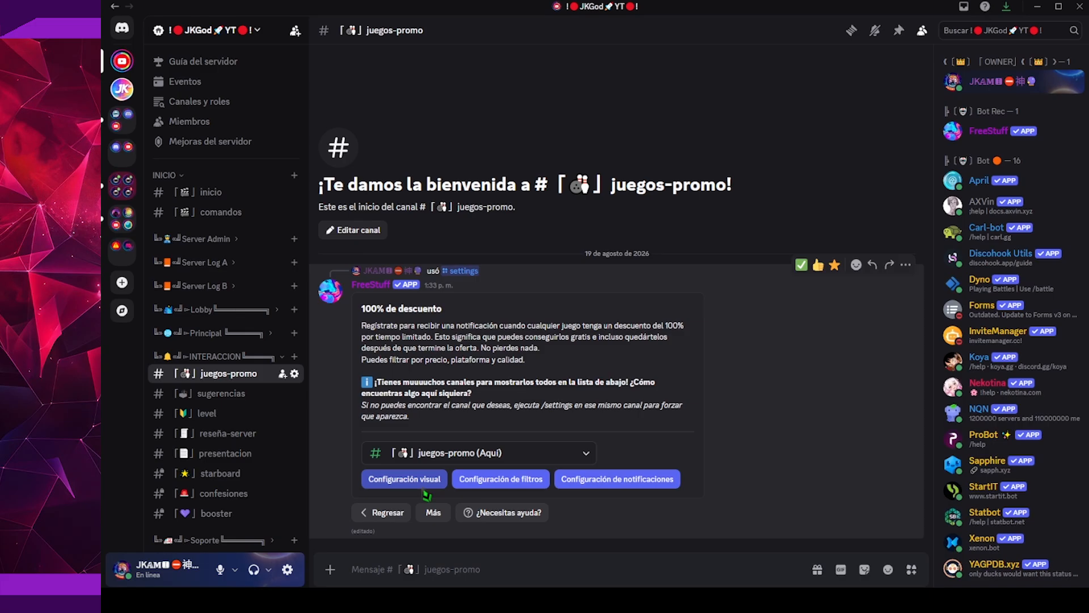
Set the announcement theme of the 100% de descuento source to Tema predeterminado and return to the source's settings
{"action": "left_click", "coordinate": [423, 487]}
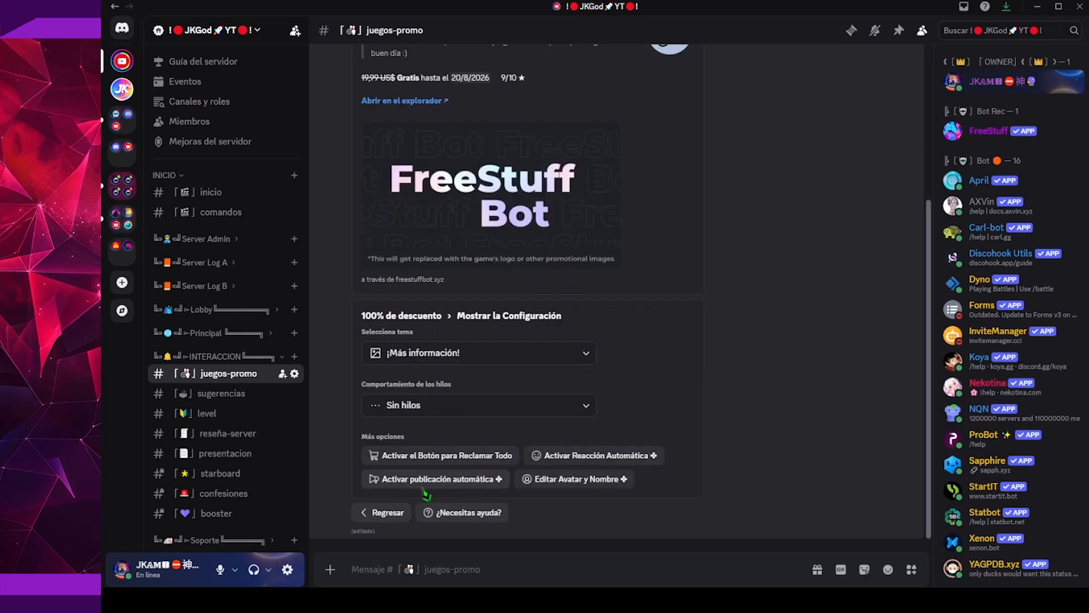
{"action": "scroll", "coordinate": [544, 412], "scroll_direction": "up", "scroll_amount": 3}
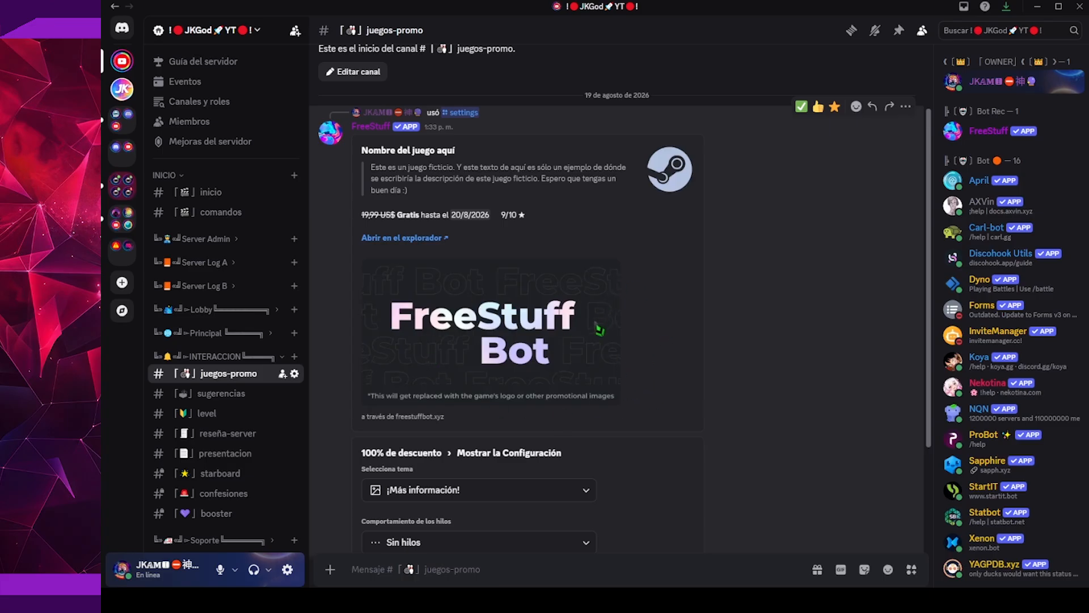
{"action": "left_click", "coordinate": [509, 491]}
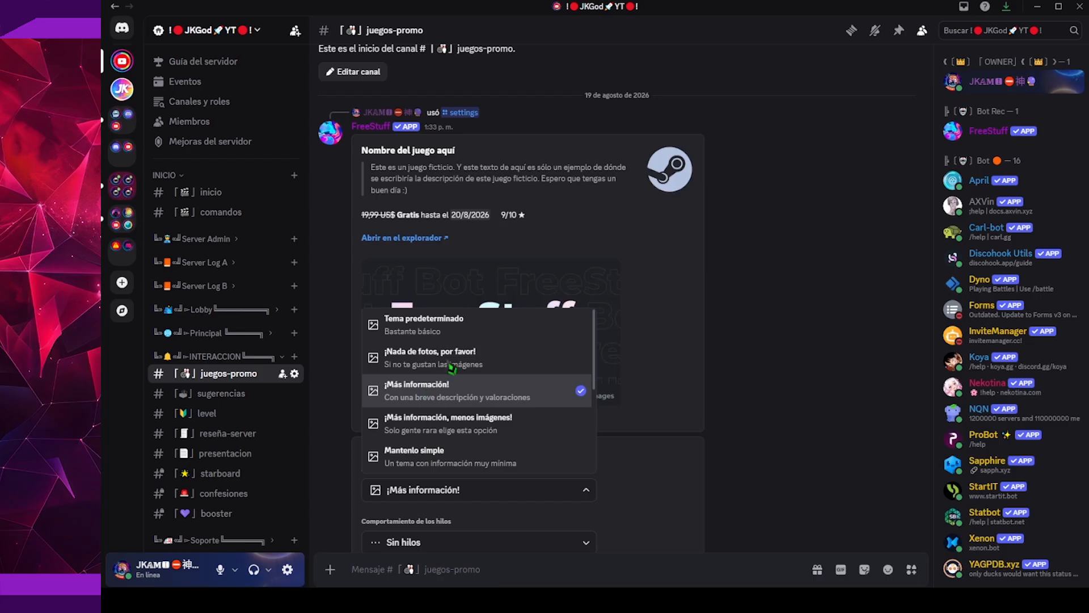
{"action": "left_click", "coordinate": [458, 337]}
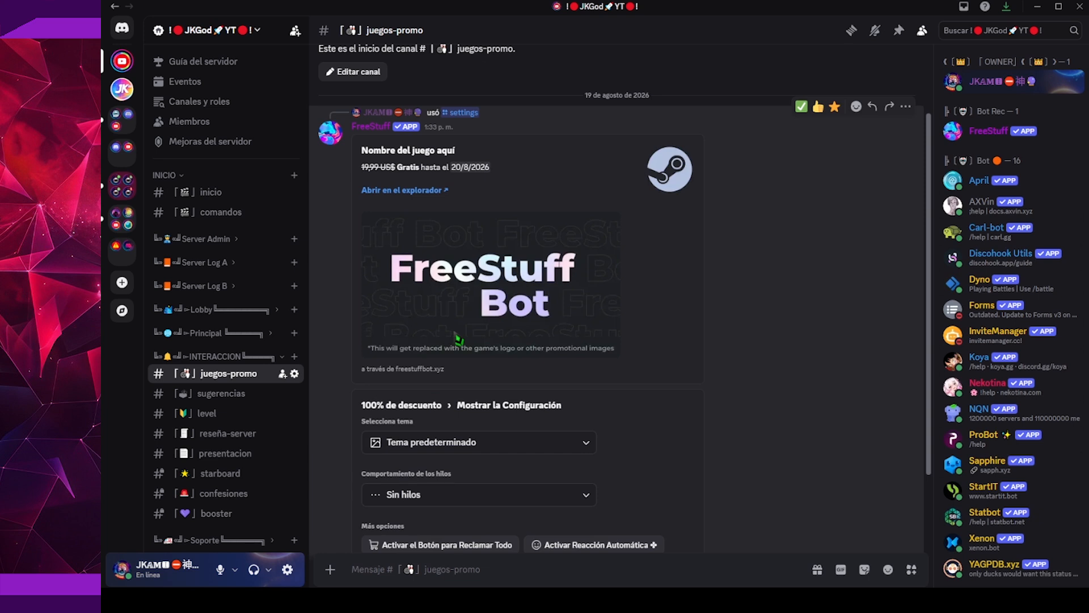
{"action": "left_click", "coordinate": [555, 450]}
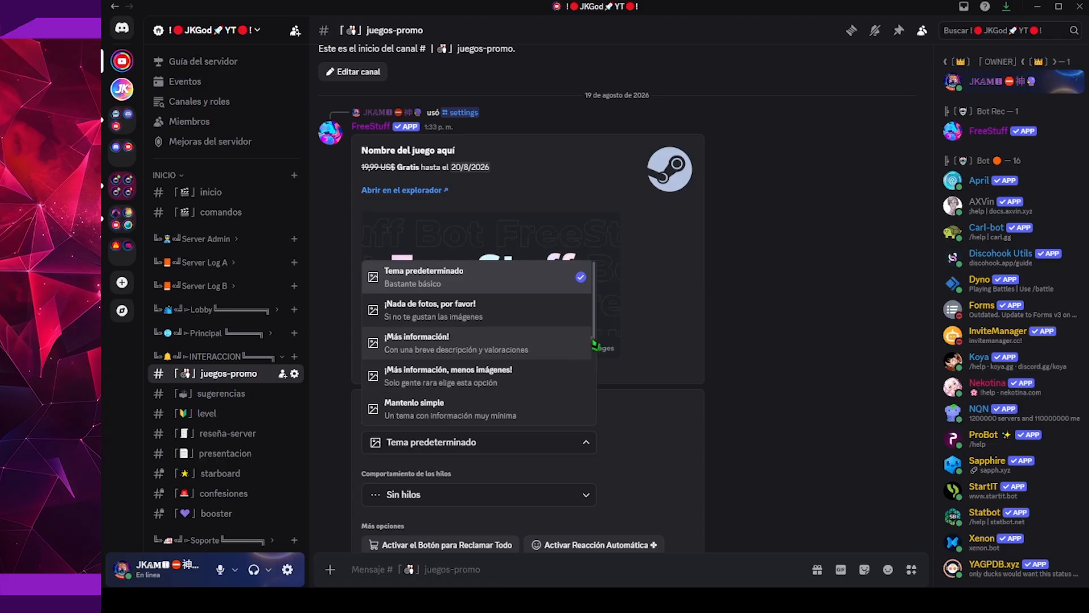
{"action": "scroll", "coordinate": [681, 432], "scroll_direction": "down", "scroll_amount": 2}
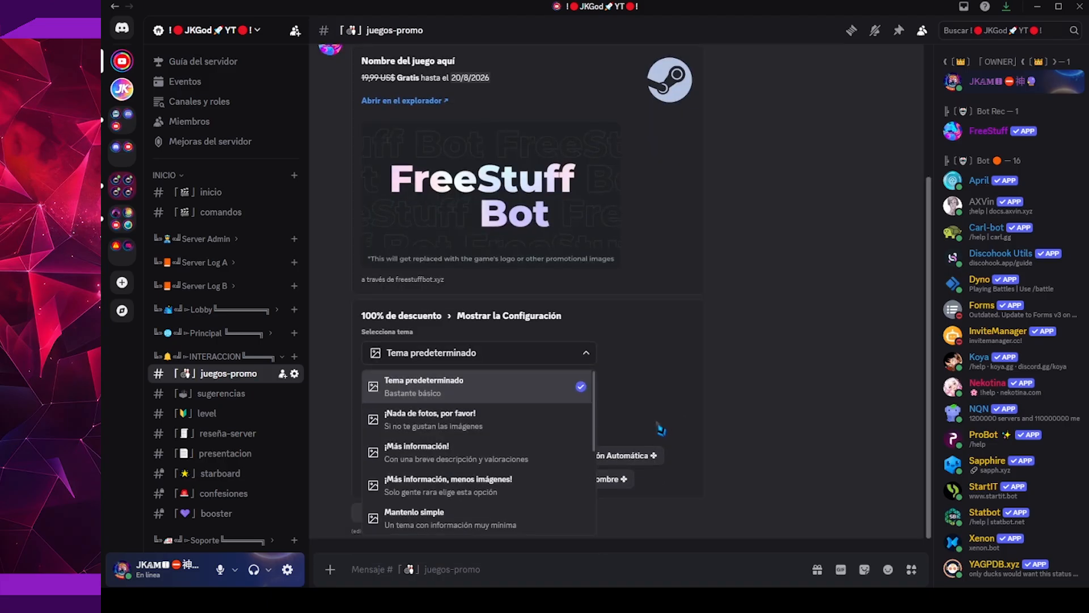
{"action": "left_click", "coordinate": [690, 408]}
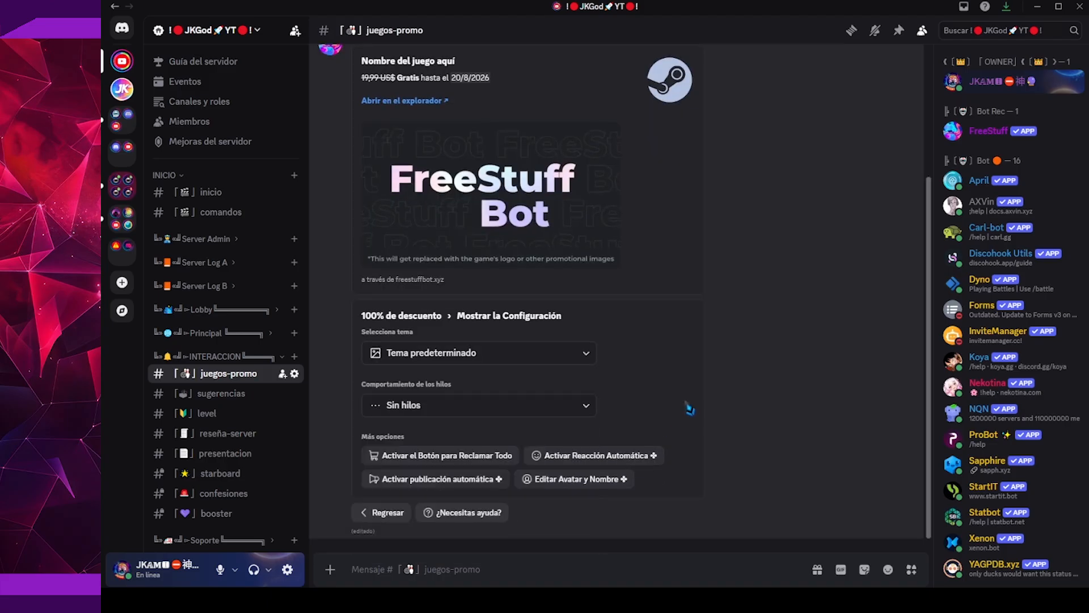
{"action": "left_click", "coordinate": [392, 512]}
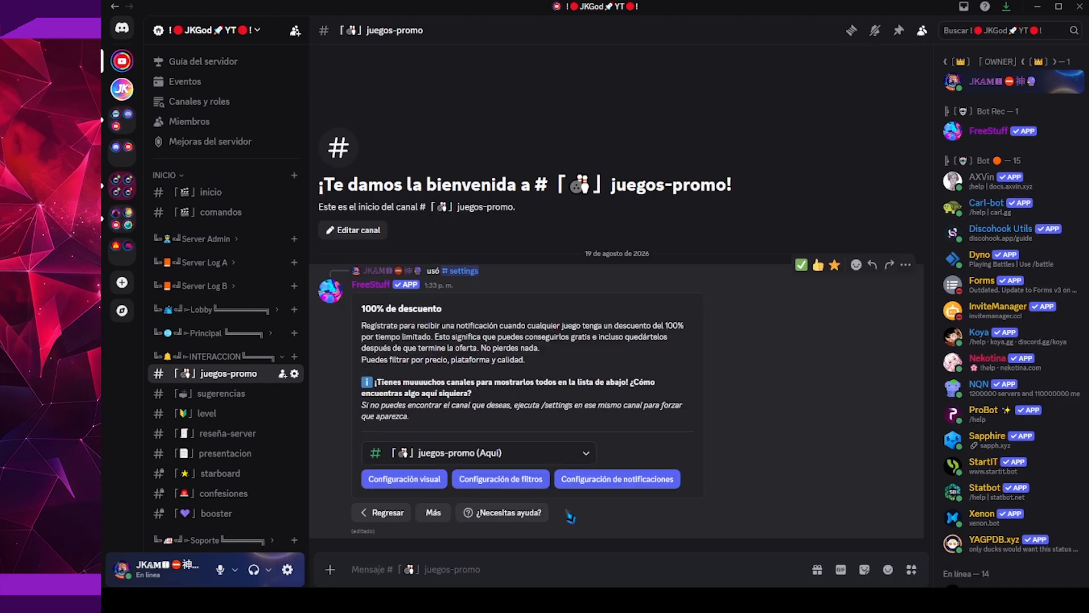
Limit the source's store filter to Steam by removing Epic Games, Humble Bundle, GOG.com, Origin and Ubisoft Store
{"action": "left_click", "coordinate": [527, 480]}
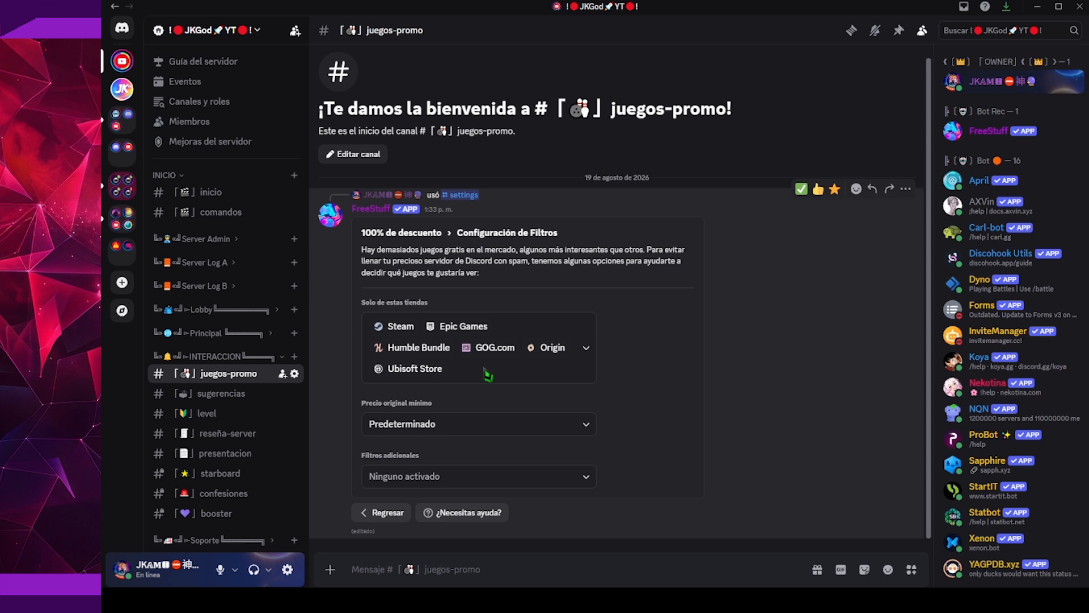
{"action": "left_click", "coordinate": [487, 374]}
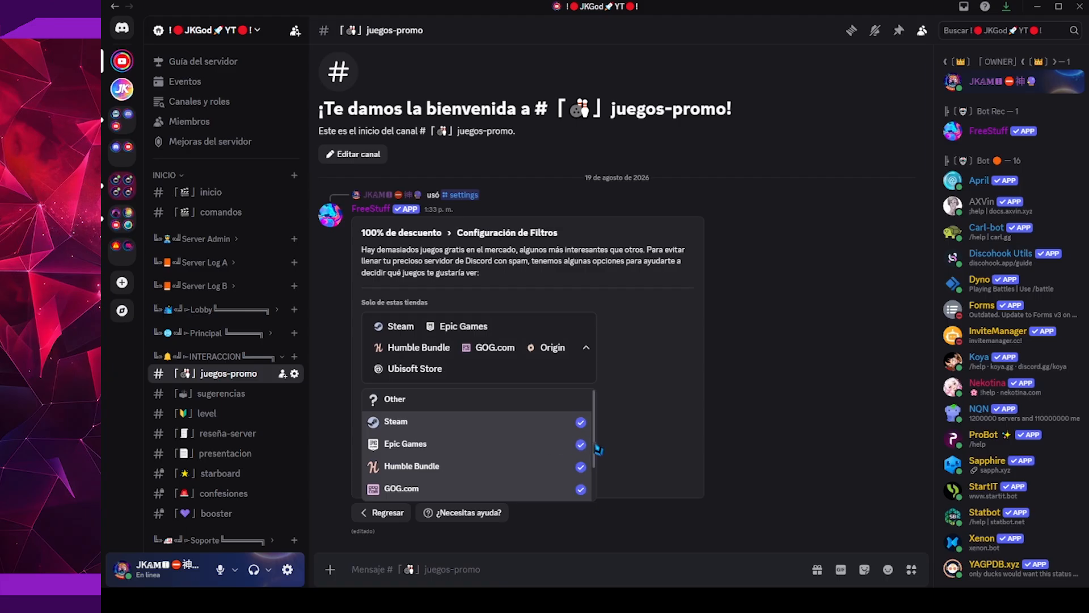
{"action": "scroll", "coordinate": [590, 452], "scroll_direction": "down", "scroll_amount": 2}
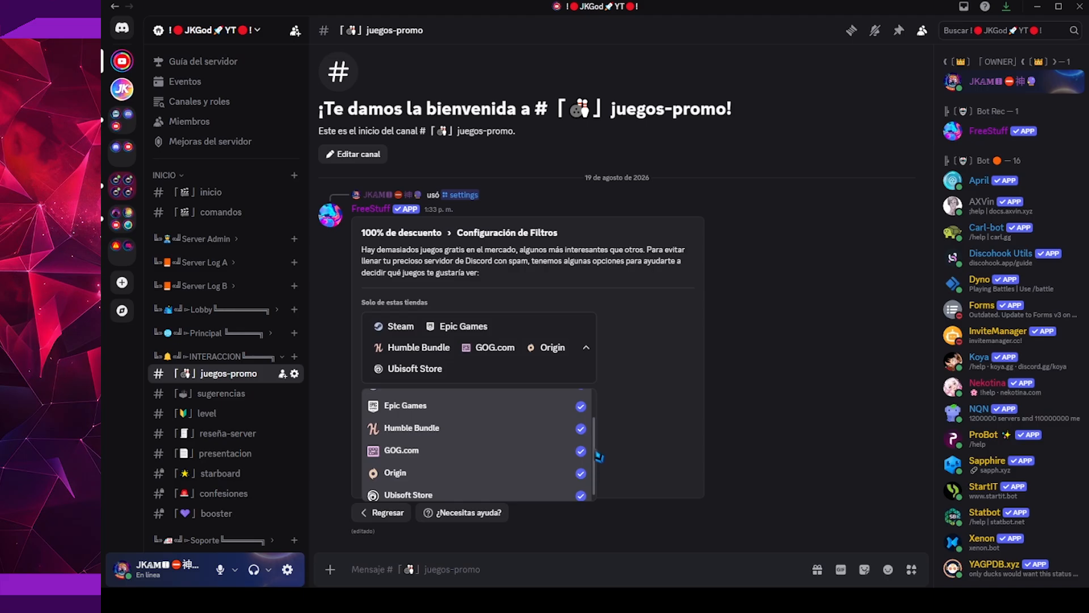
{"action": "left_click", "coordinate": [568, 407]}
{"action": "left_click", "coordinate": [548, 430]}
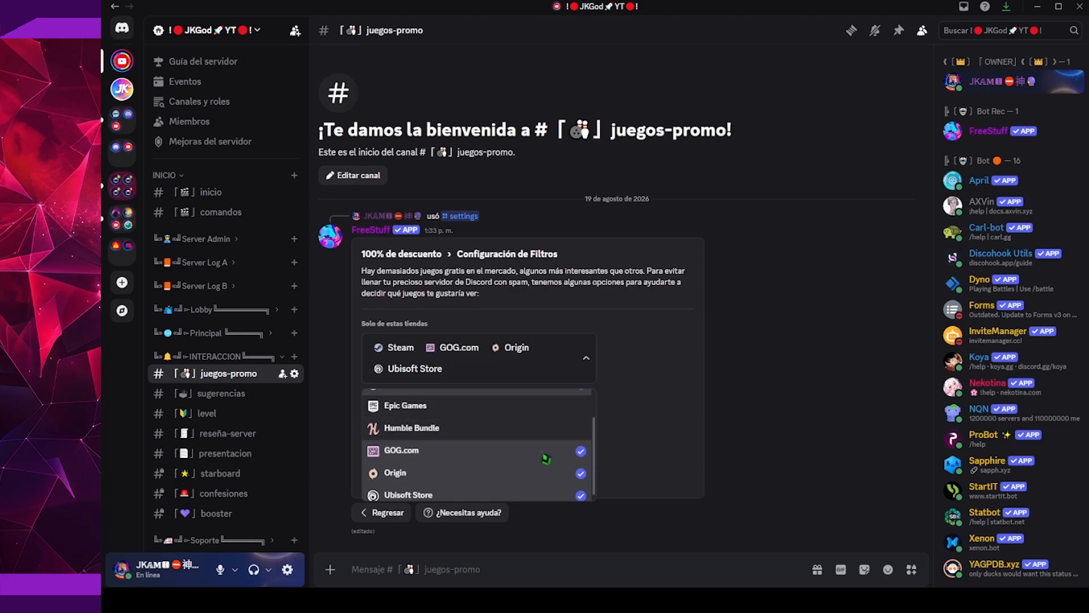
{"action": "left_click", "coordinate": [546, 452]}
{"action": "left_click", "coordinate": [543, 481]}
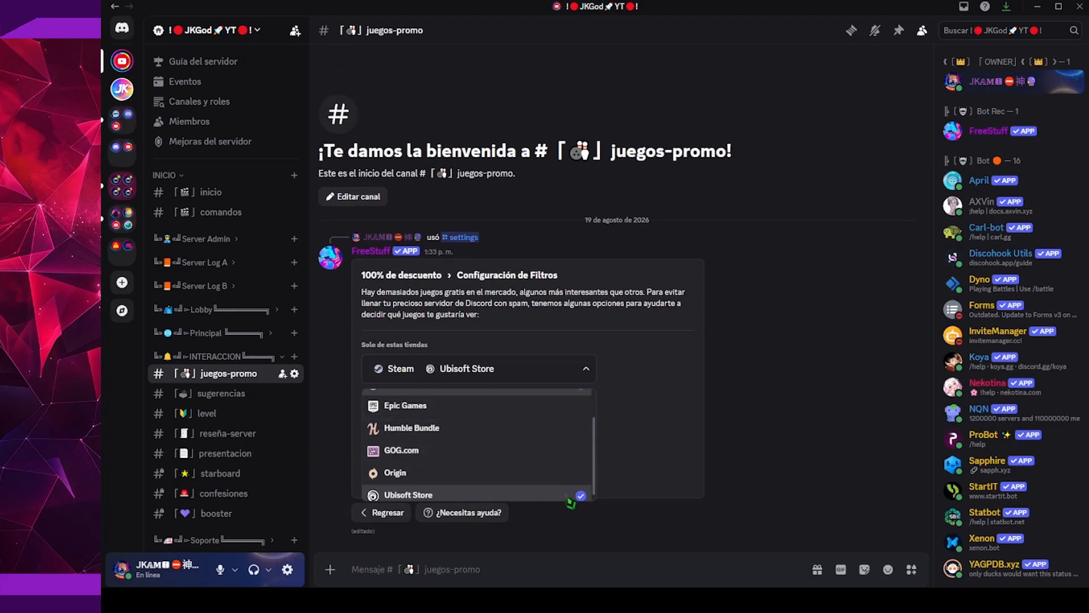
{"action": "left_click", "coordinate": [595, 493]}
{"action": "scroll", "coordinate": [594, 489], "scroll_direction": "up", "scroll_amount": 2}
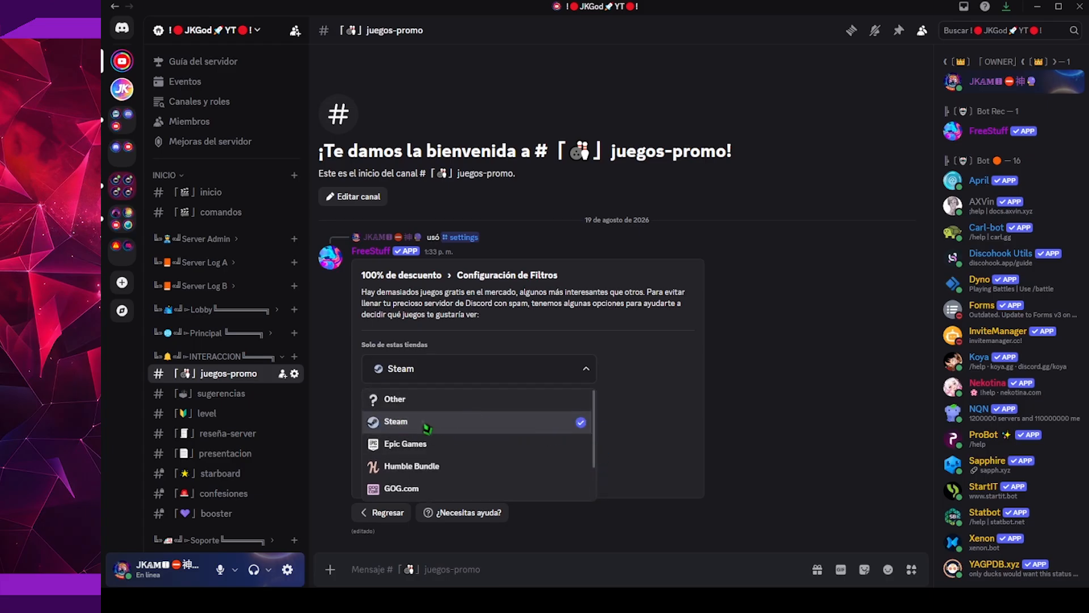
{"action": "left_click", "coordinate": [668, 431]}
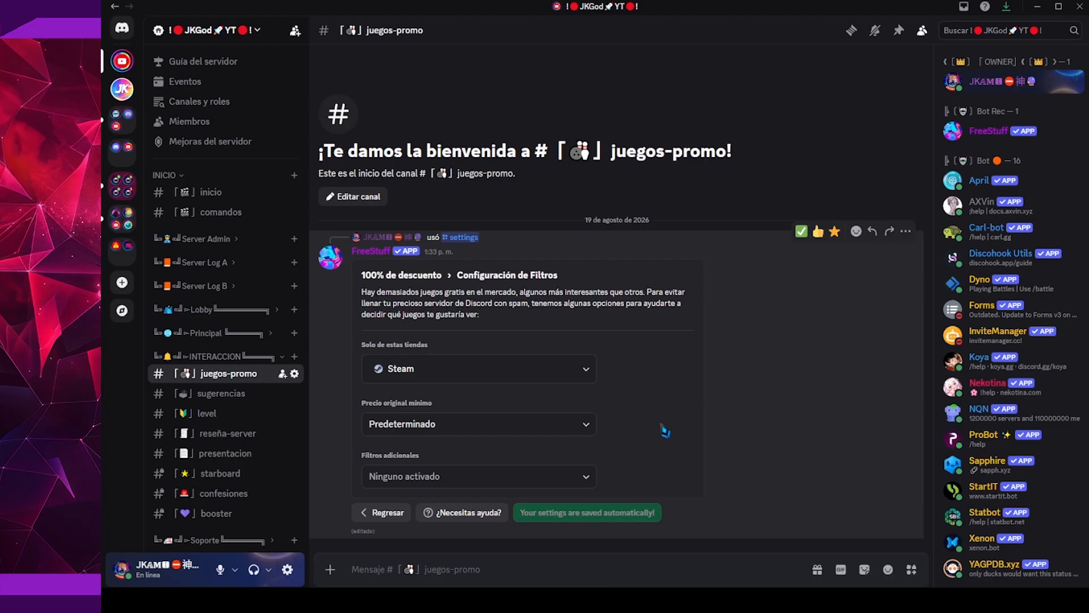
Review the minimum original price and additional filter options, and return to the 100% de descuento settings
{"action": "left_click", "coordinate": [559, 423]}
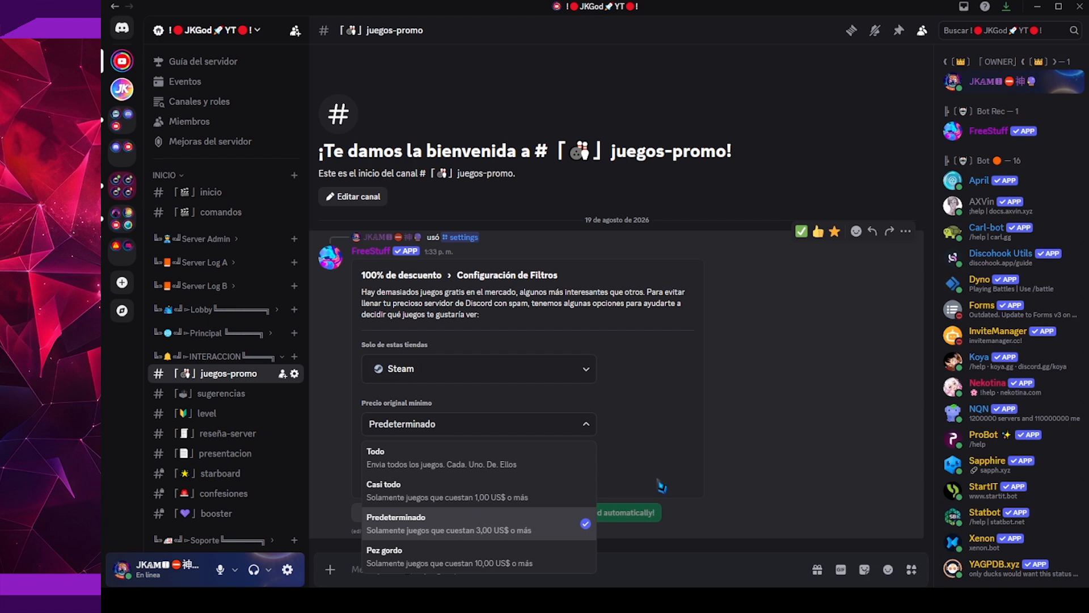
{"action": "left_click", "coordinate": [658, 481]}
{"action": "left_click", "coordinate": [559, 487]}
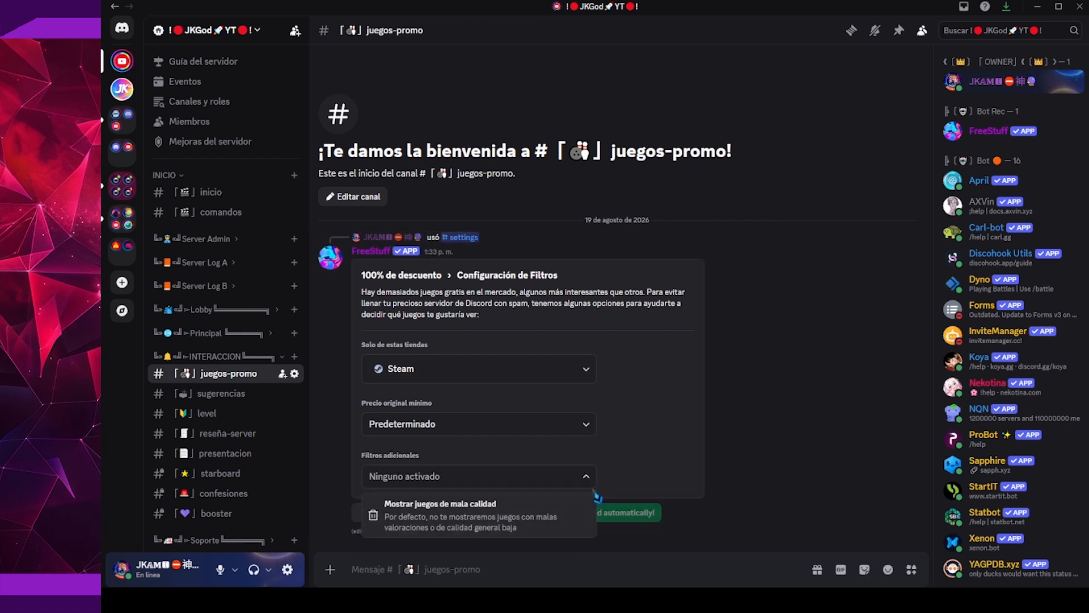
{"action": "left_click", "coordinate": [569, 486]}
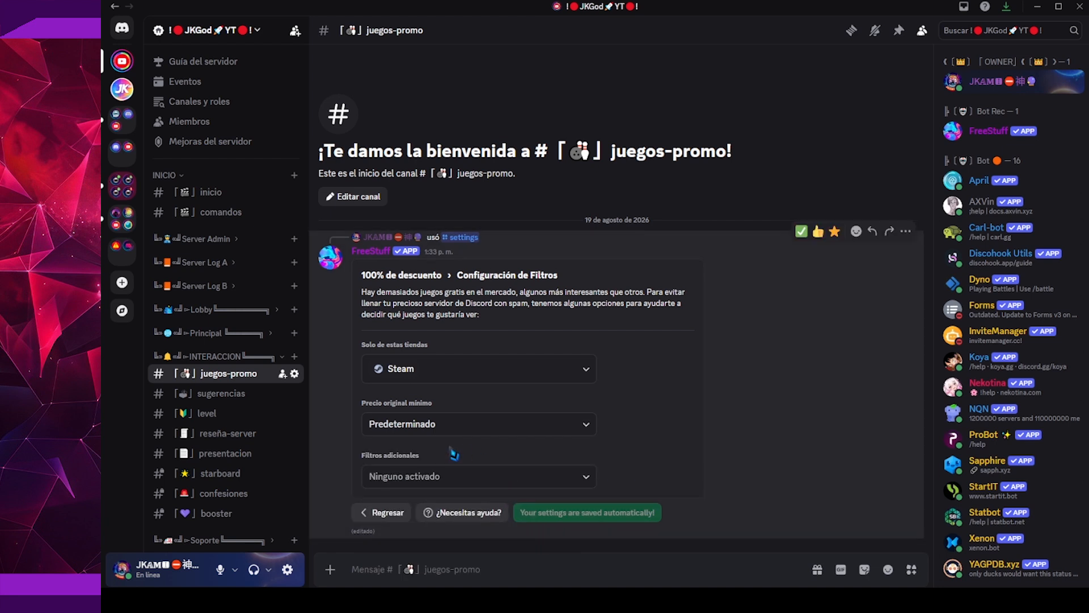
{"action": "left_click", "coordinate": [446, 426]}
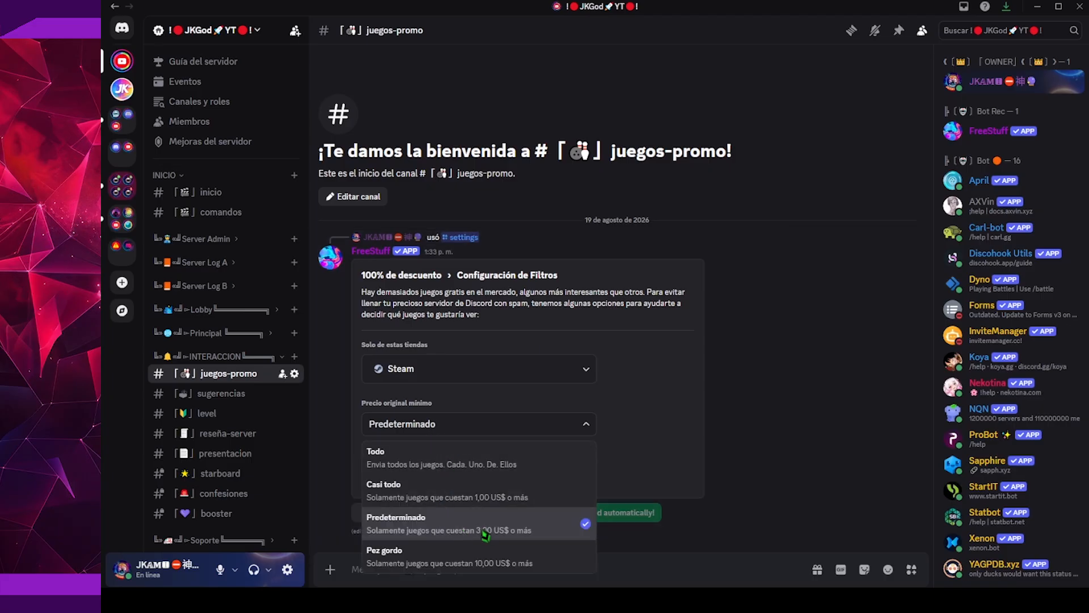
{"action": "left_click", "coordinate": [646, 495]}
{"action": "left_click", "coordinate": [383, 513]}
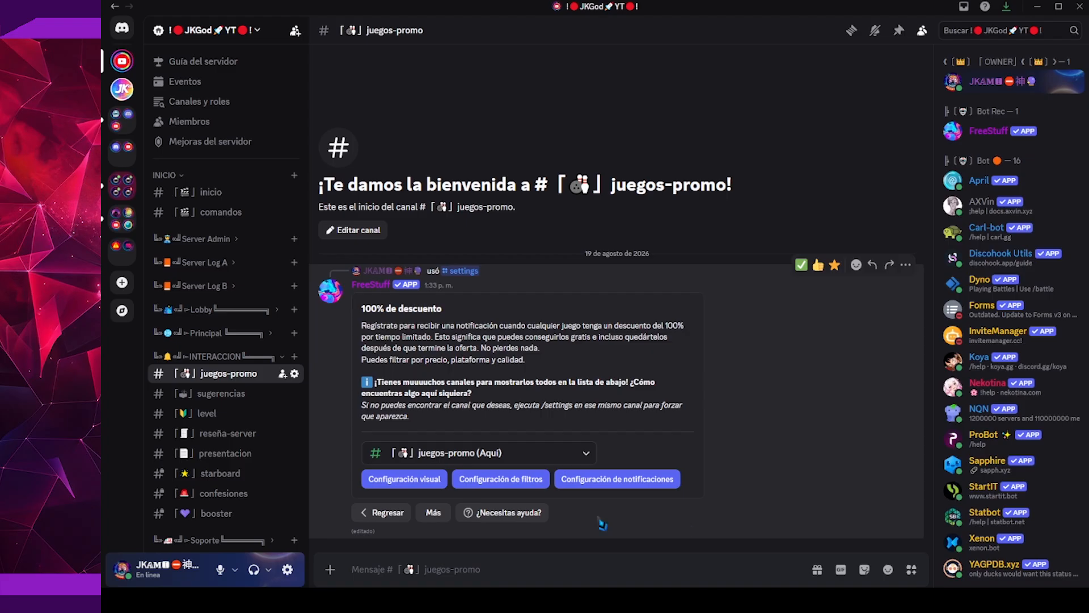
In the 100% de descuento notification settings, set juegos-promo as the role to mention for new free games
{"action": "left_click", "coordinate": [624, 487]}
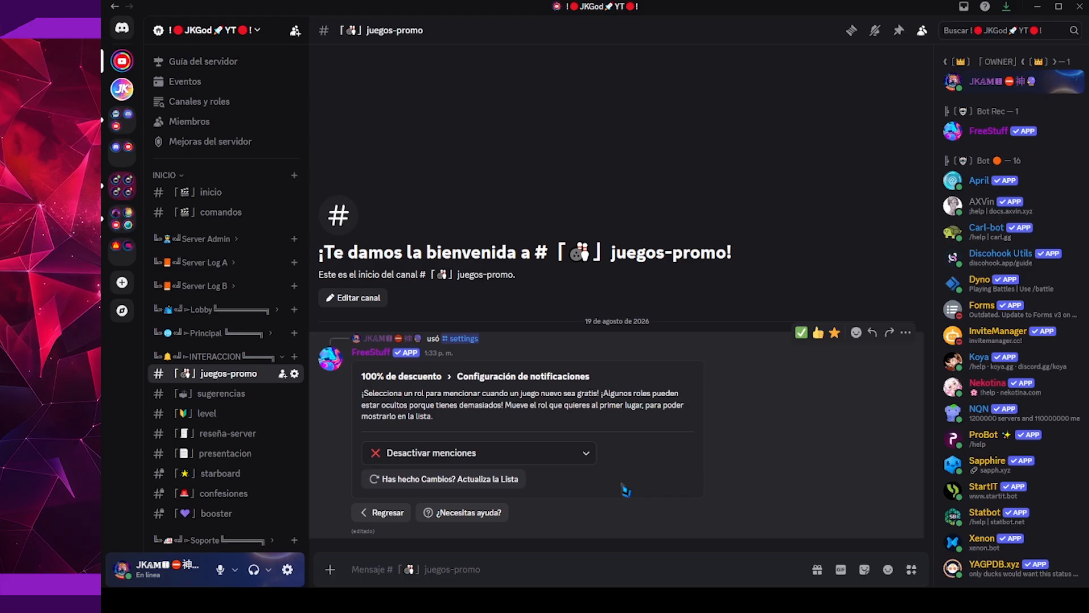
{"action": "left_click", "coordinate": [566, 463]}
{"action": "scroll", "coordinate": [589, 375], "scroll_direction": "down", "scroll_amount": 3}
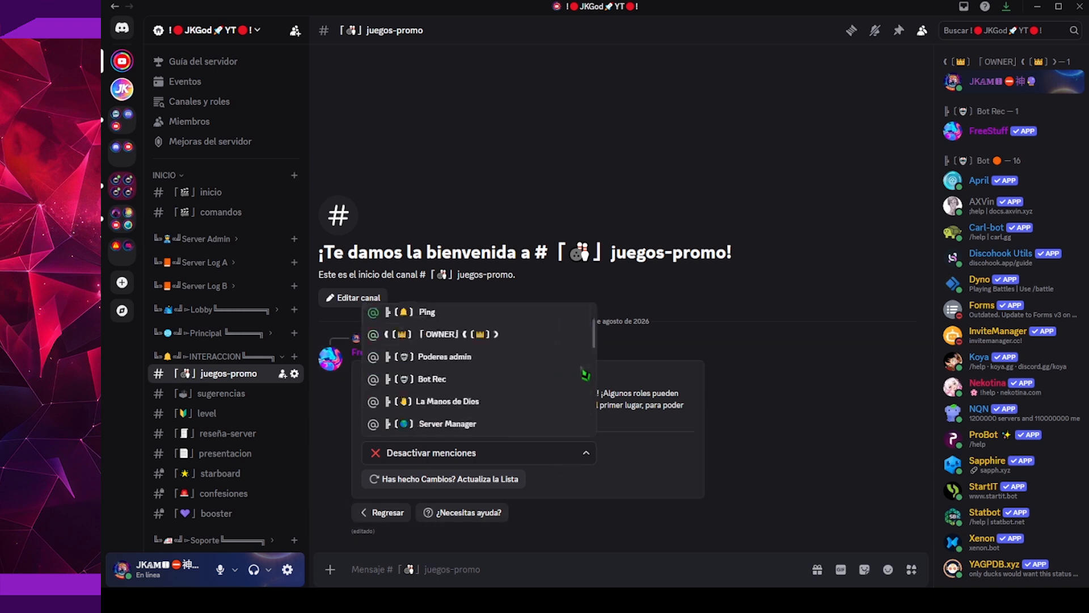
{"action": "scroll", "coordinate": [589, 374], "scroll_direction": "down", "scroll_amount": 3}
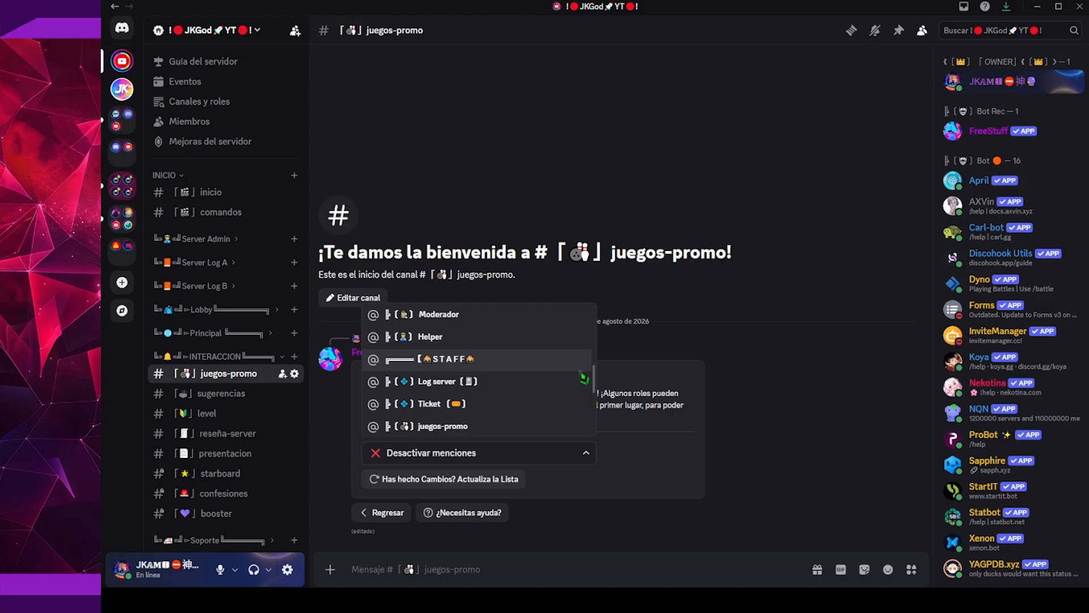
{"action": "scroll", "coordinate": [585, 377], "scroll_direction": "down", "scroll_amount": 3}
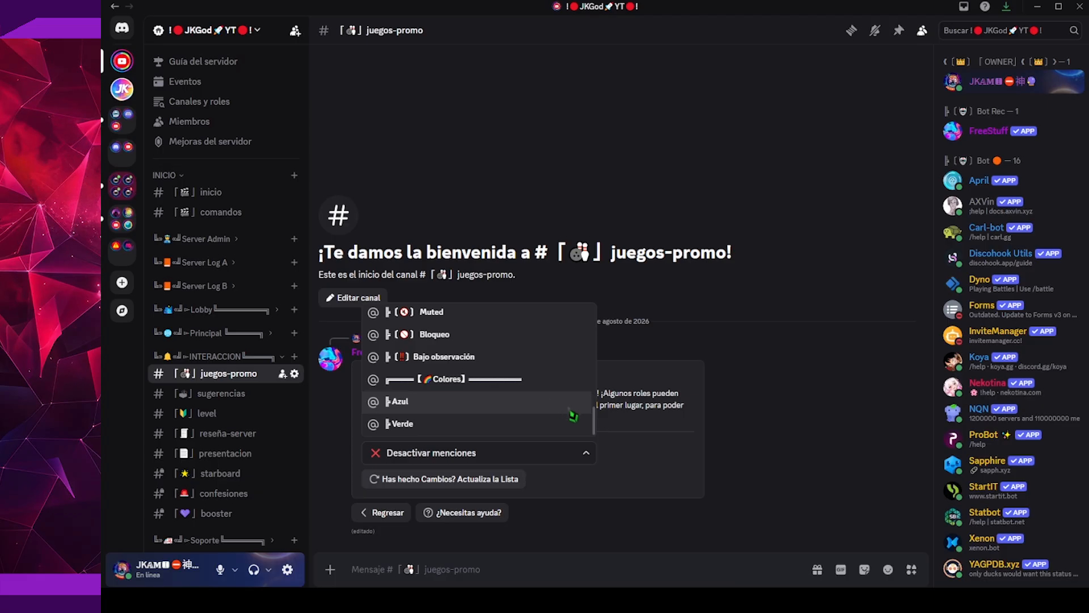
{"action": "left_click", "coordinate": [676, 426]}
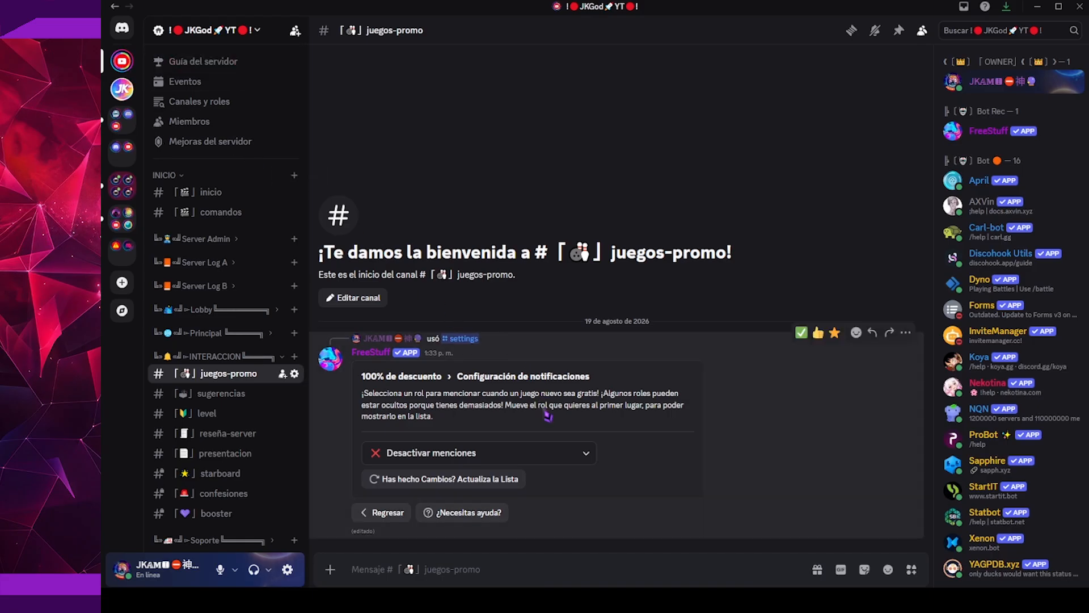
{"action": "left_click", "coordinate": [552, 457]}
{"action": "scroll", "coordinate": [571, 382], "scroll_direction": "down", "scroll_amount": 6}
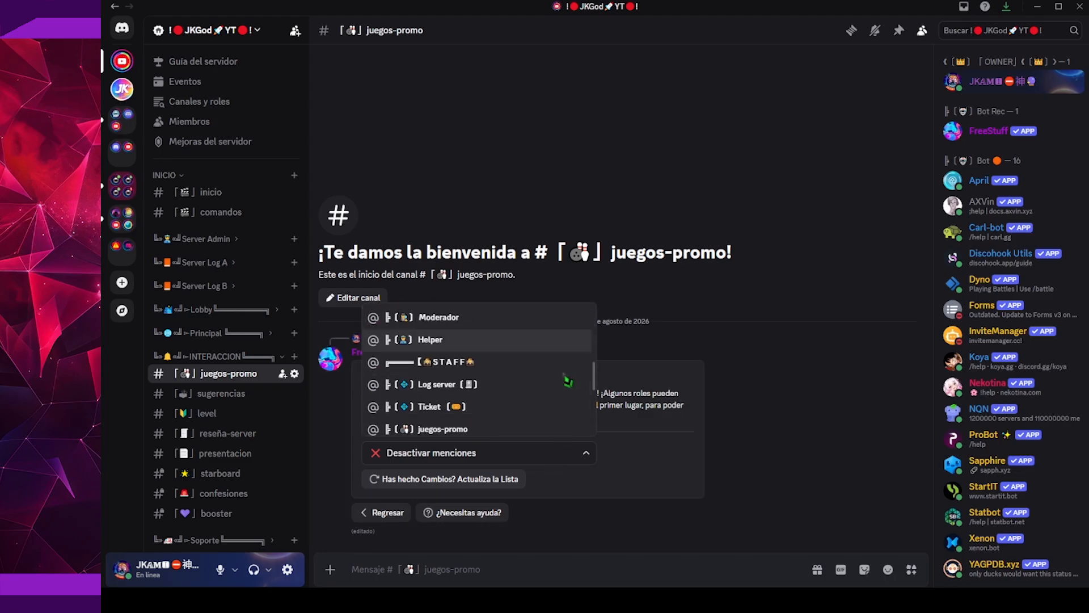
{"action": "scroll", "coordinate": [535, 374], "scroll_direction": "down", "scroll_amount": 5}
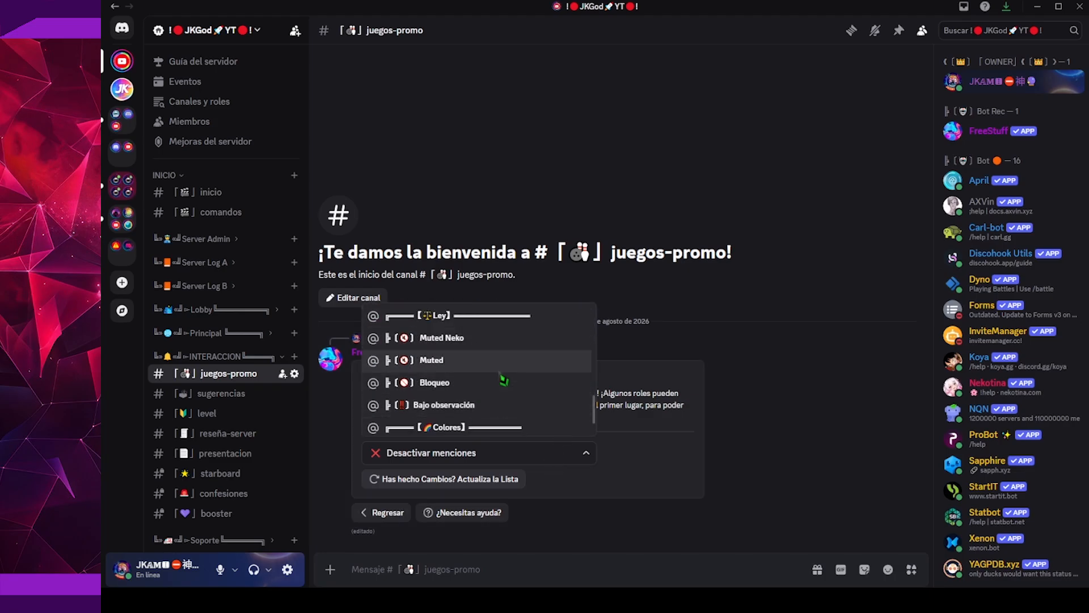
{"action": "scroll", "coordinate": [503, 380], "scroll_direction": "up", "scroll_amount": 3}
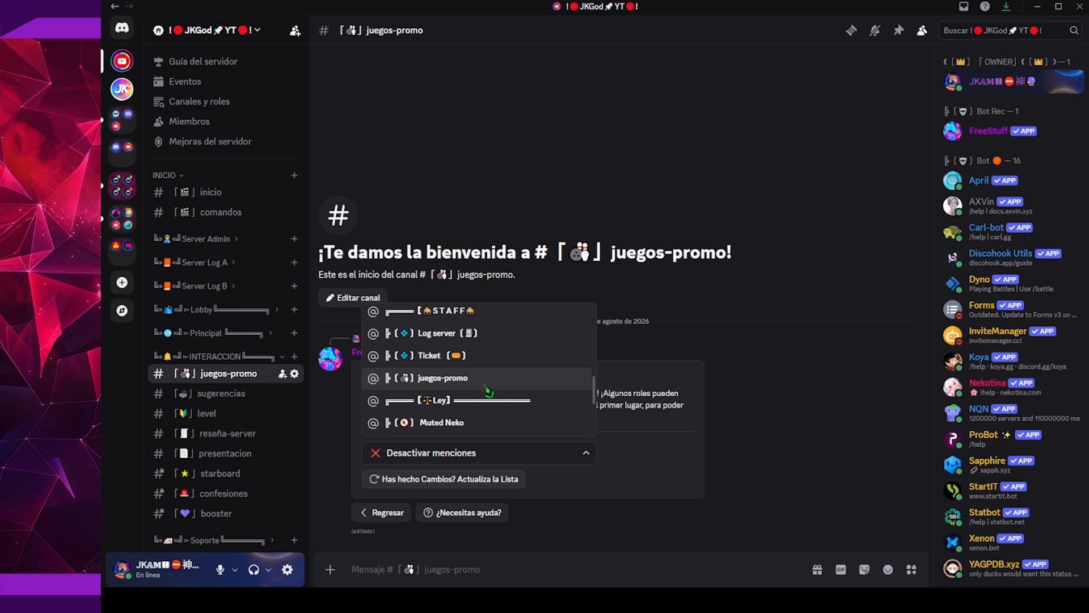
{"action": "left_click", "coordinate": [457, 381]}
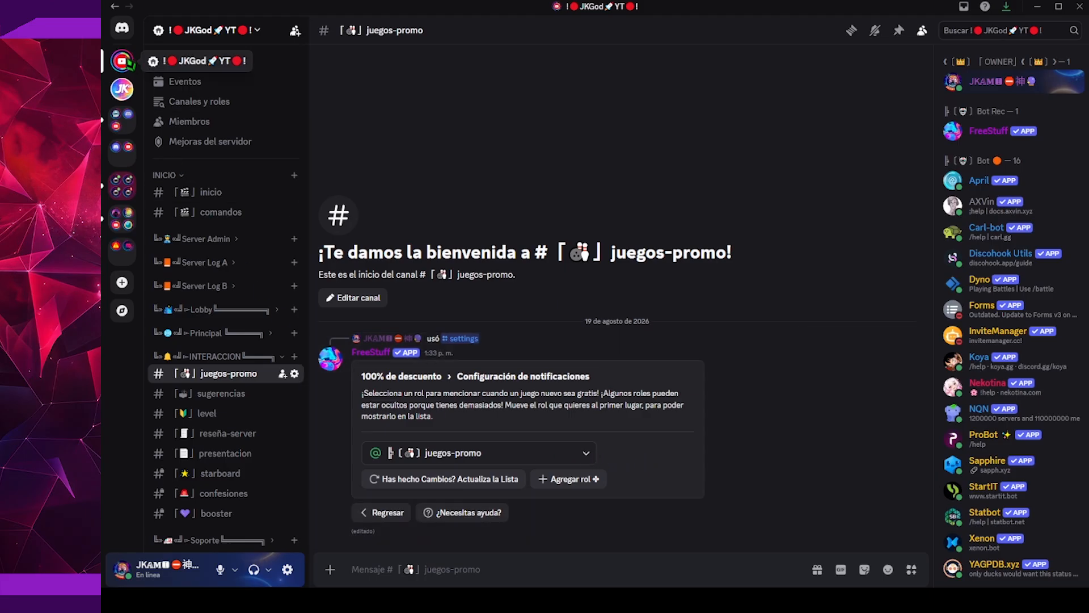
Open the juegos-promo role for editing in the server's role settings
{"action": "right_click", "coordinate": [123, 59]}
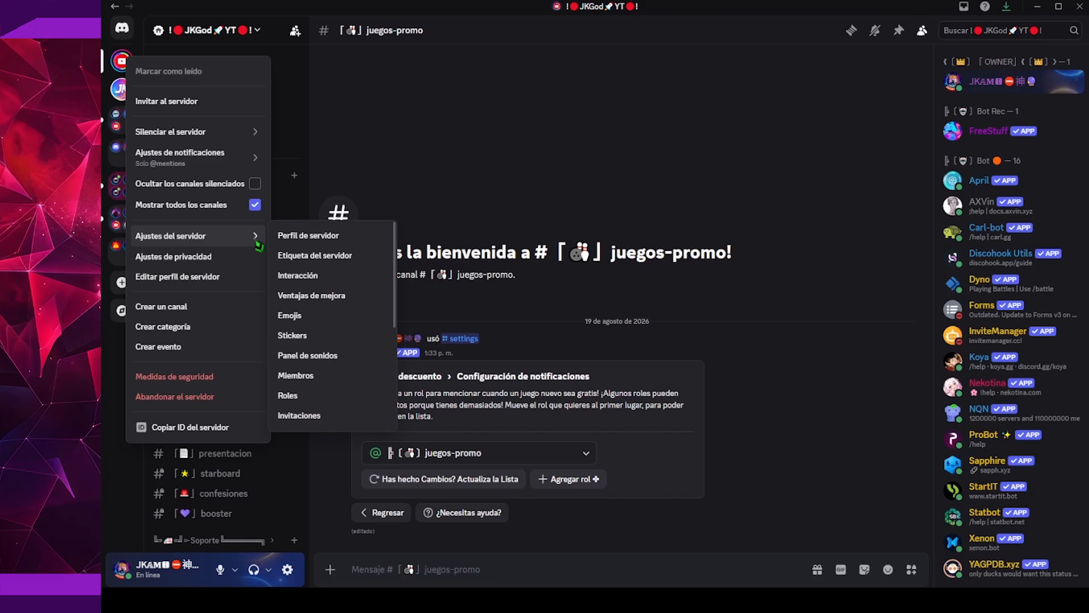
{"action": "left_click", "coordinate": [294, 399]}
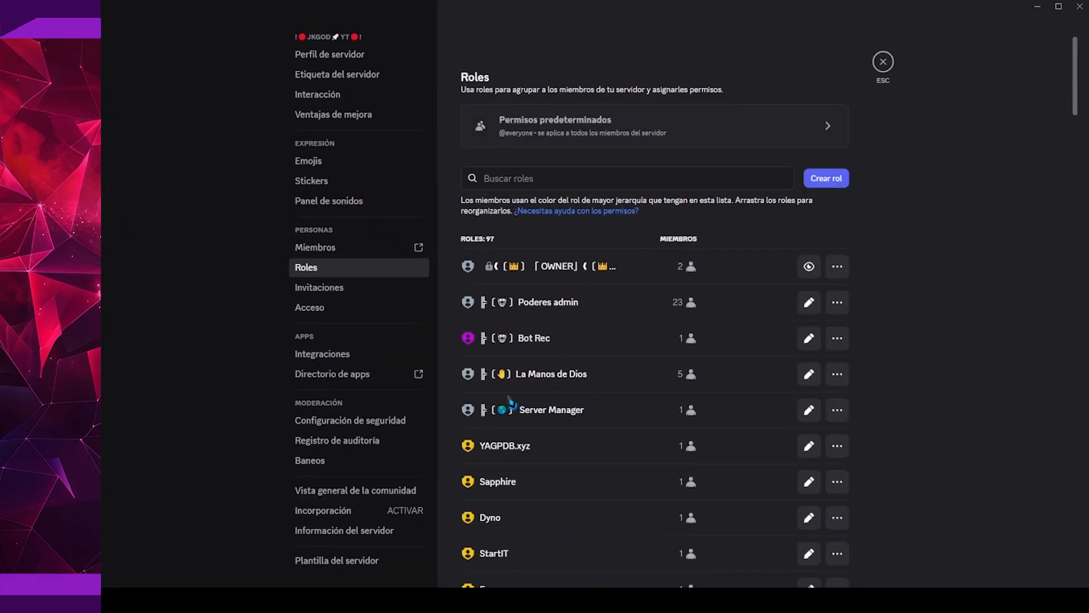
{"action": "scroll", "coordinate": [549, 408], "scroll_direction": "down", "scroll_amount": 10}
{"action": "scroll", "coordinate": [549, 407], "scroll_direction": "down", "scroll_amount": 12}
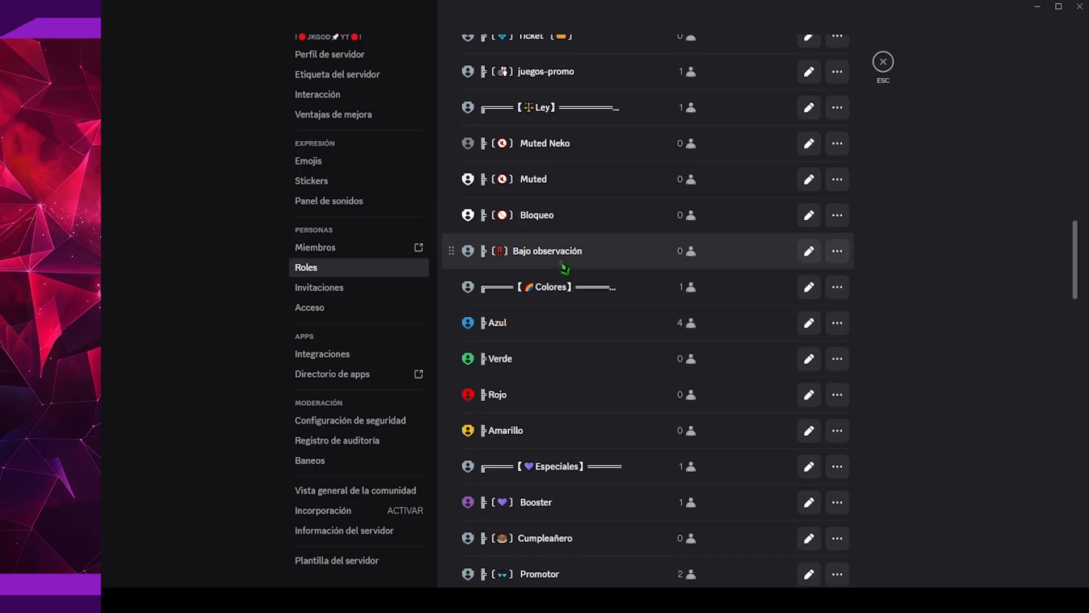
{"action": "scroll", "coordinate": [562, 267], "scroll_direction": "up", "scroll_amount": 5}
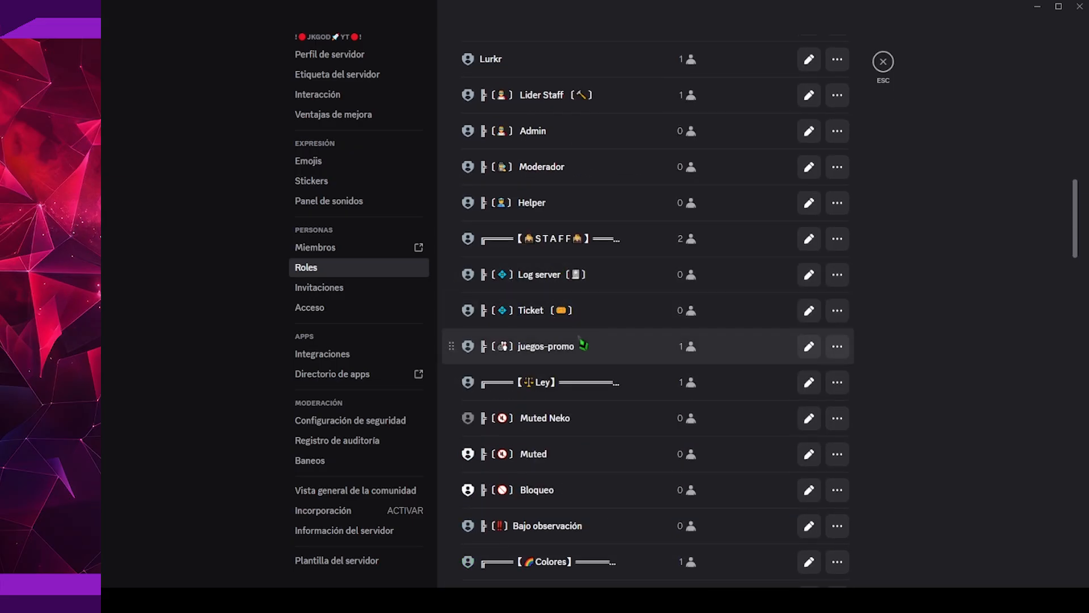
{"action": "left_click", "coordinate": [575, 351]}
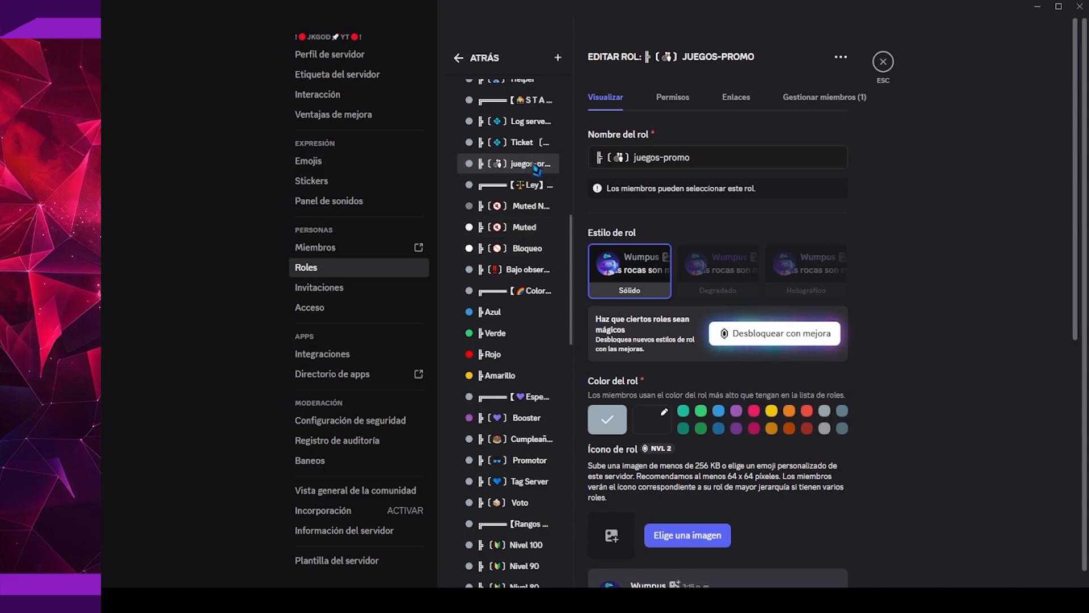
Move the juegos-promo role directly below Voto and above Rangos, save the changes and close the server settings
{"action": "left_click_drag", "start_coordinate": [536, 169], "coordinate": [537, 511]}
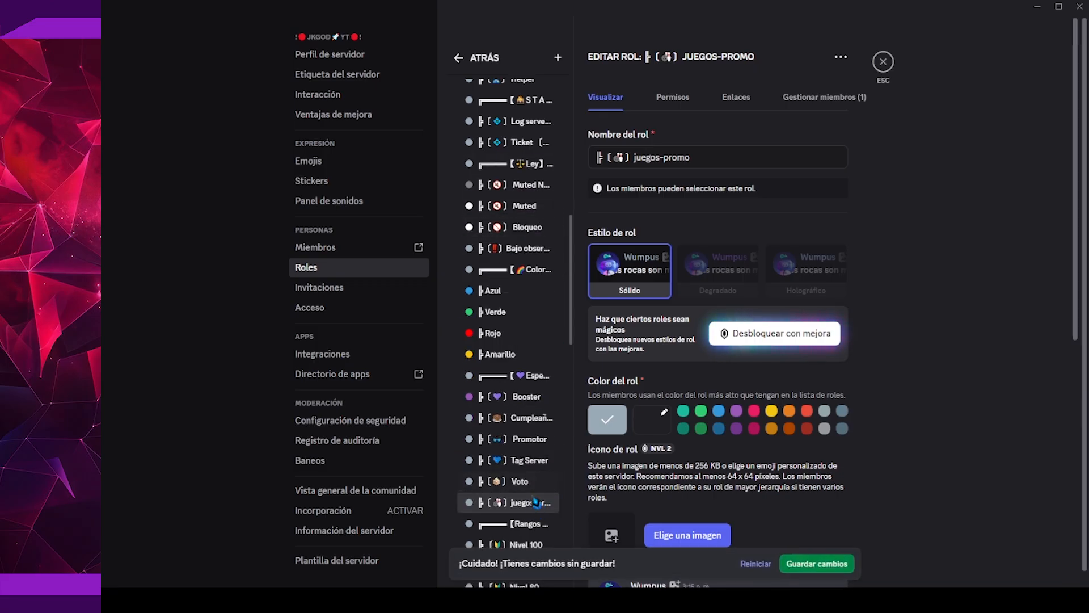
{"action": "scroll", "coordinate": [530, 488], "scroll_direction": "down", "scroll_amount": 3}
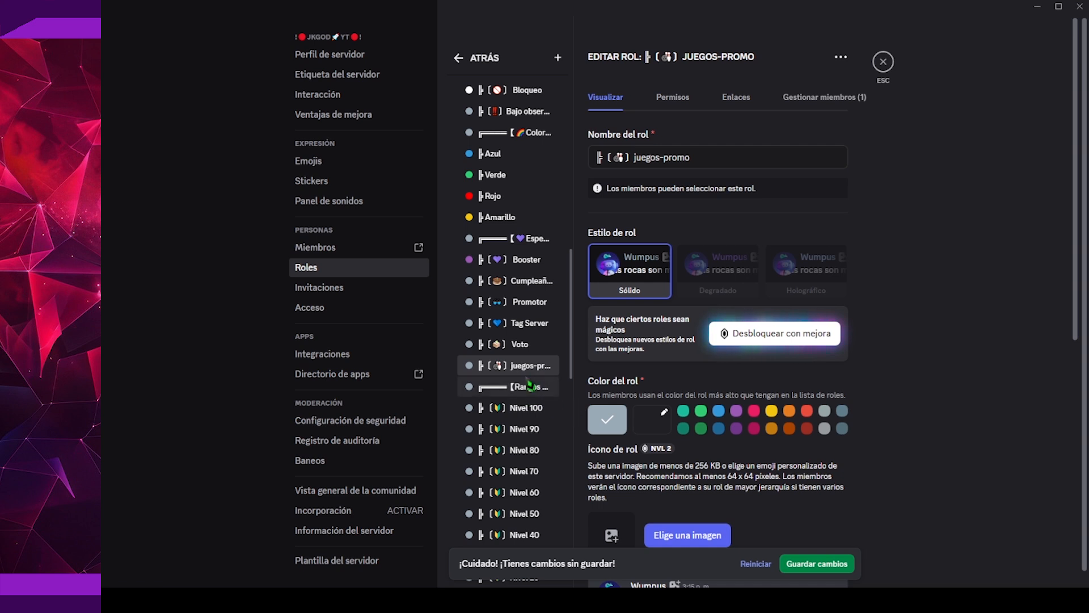
{"action": "left_click", "coordinate": [795, 566]}
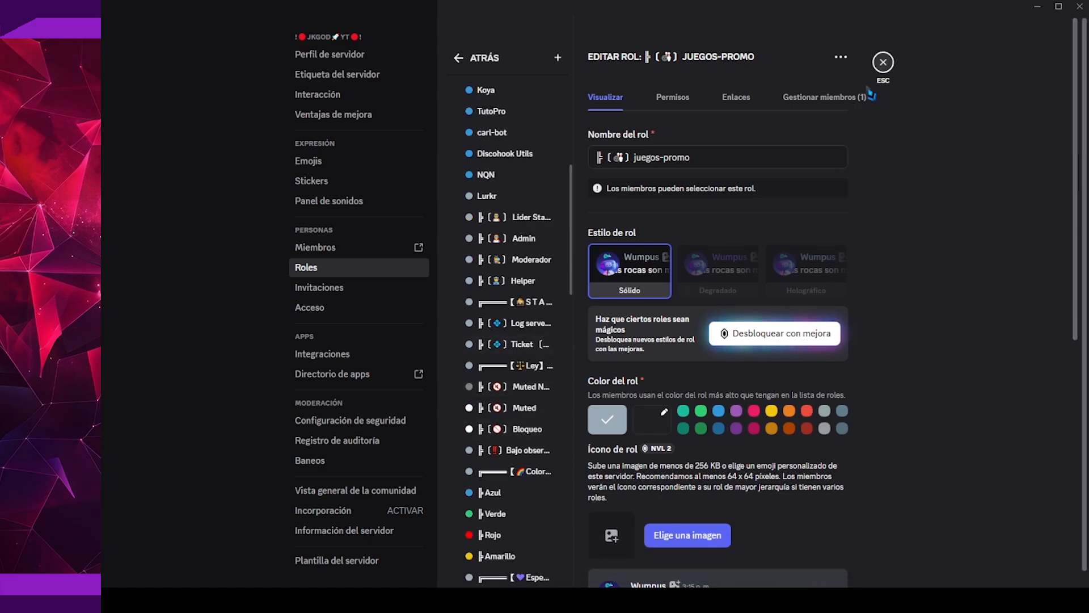
{"action": "left_click", "coordinate": [883, 63]}
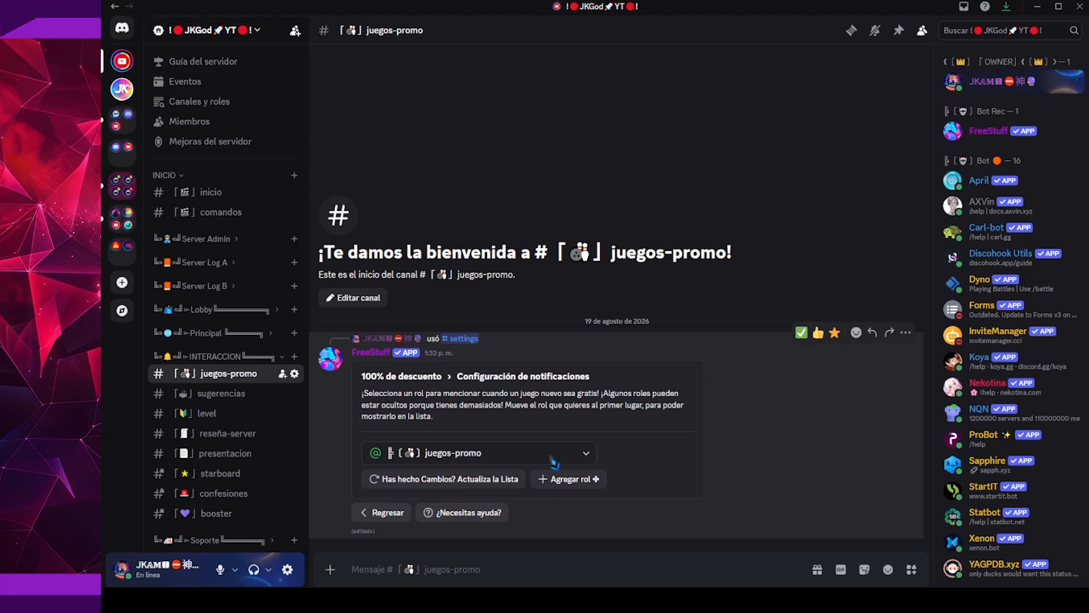
From the additional options of the 100% de descuento source, send a test message and resend the notifications for still valid offers
{"action": "left_click", "coordinate": [397, 514]}
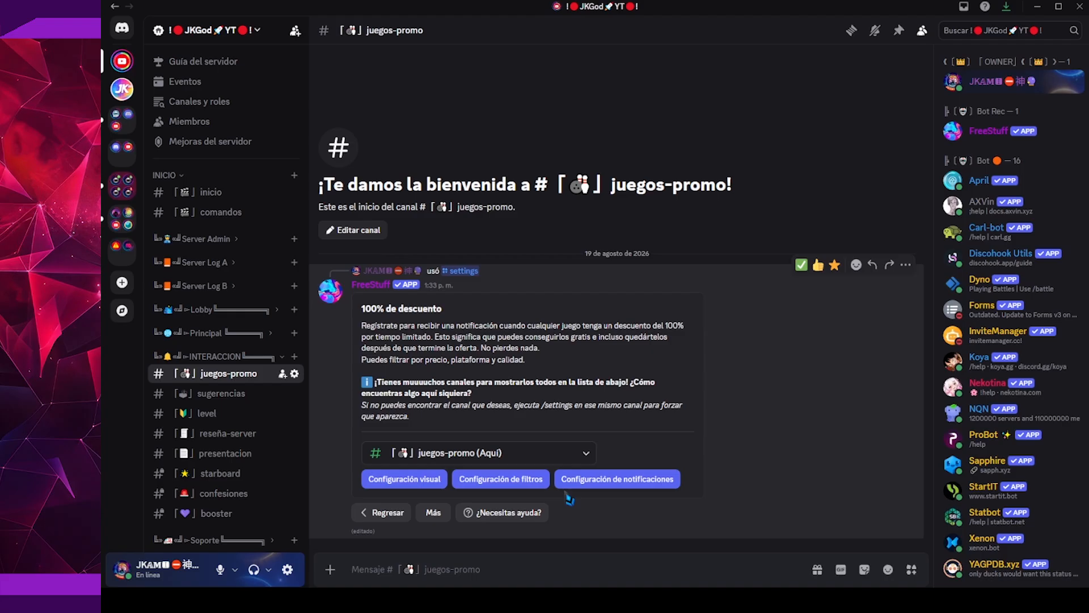
{"action": "left_click", "coordinate": [437, 519]}
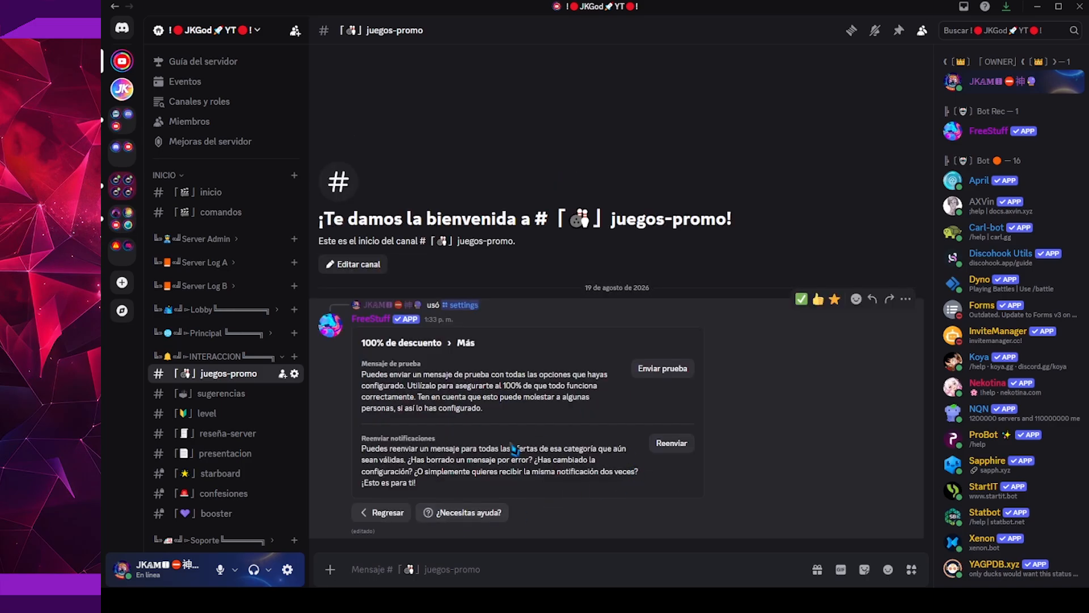
{"action": "left_click", "coordinate": [667, 375]}
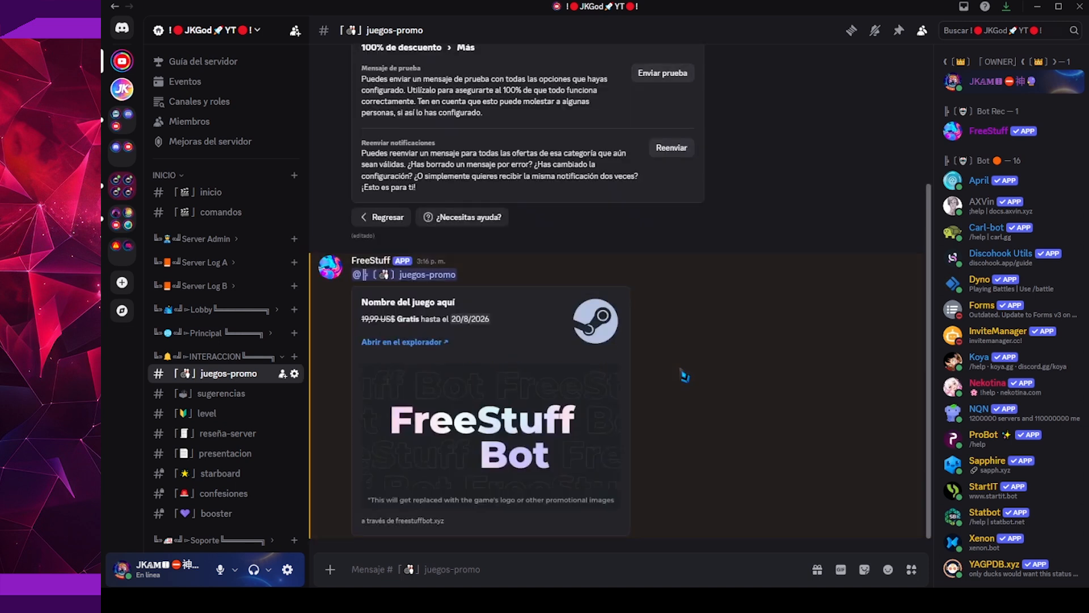
{"action": "scroll", "coordinate": [685, 376], "scroll_direction": "up", "scroll_amount": 3}
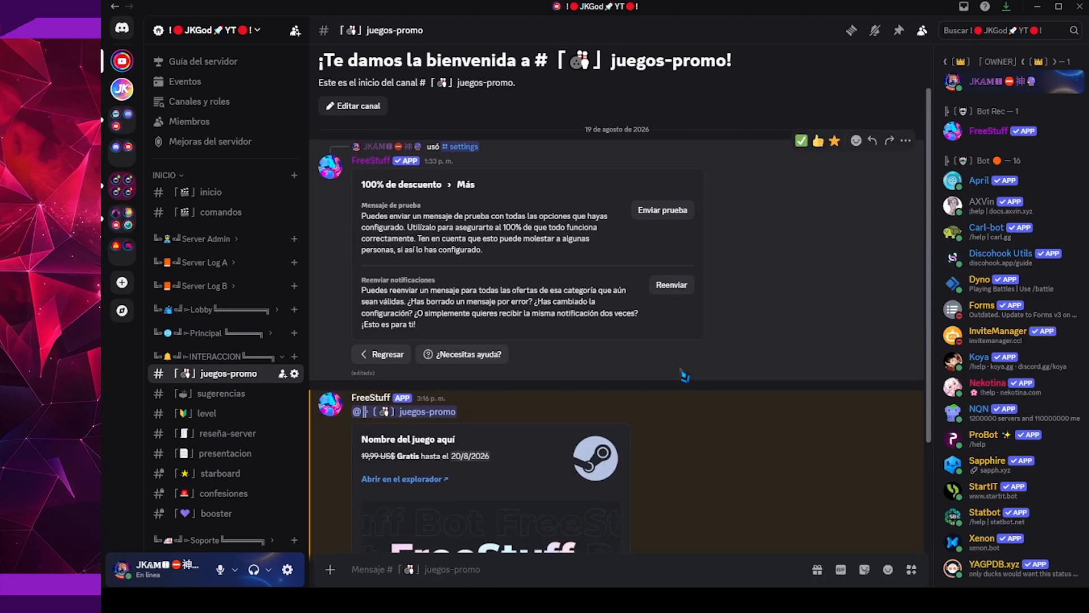
{"action": "scroll", "coordinate": [685, 376], "scroll_direction": "down", "scroll_amount": 3}
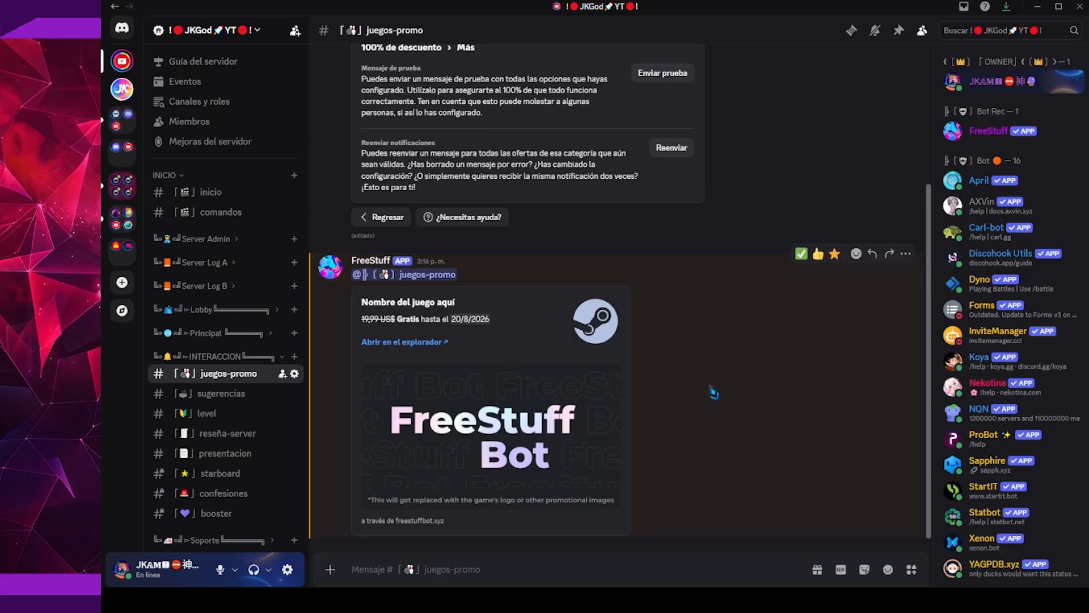
{"action": "left_click", "coordinate": [674, 157]}
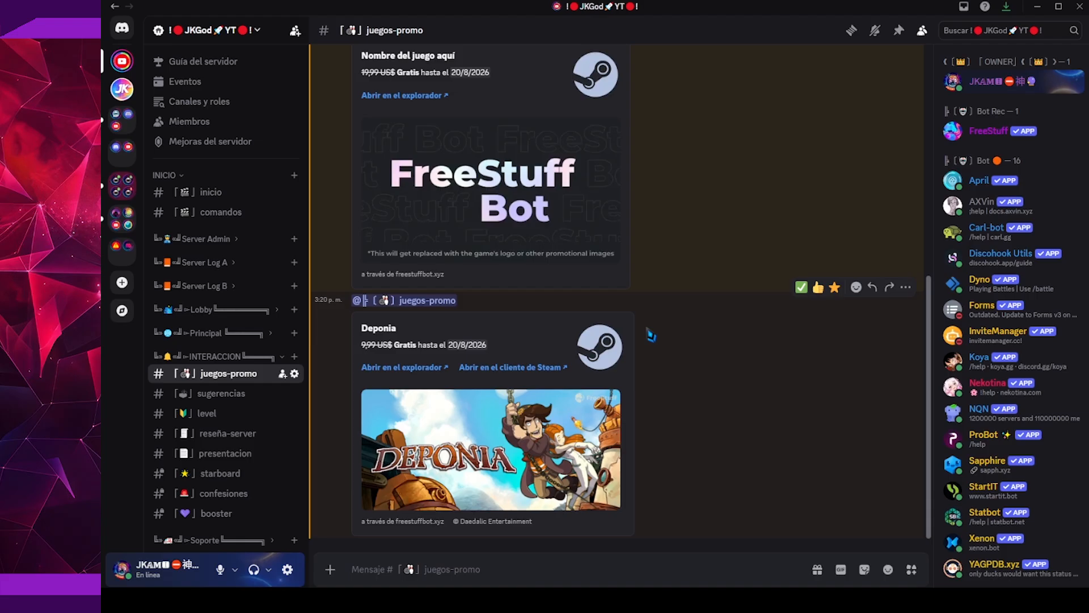
Delete FreeStuff's test announcement and its settings message from the juegos-promo channel
{"action": "scroll", "coordinate": [658, 337], "scroll_direction": "up", "scroll_amount": 3}
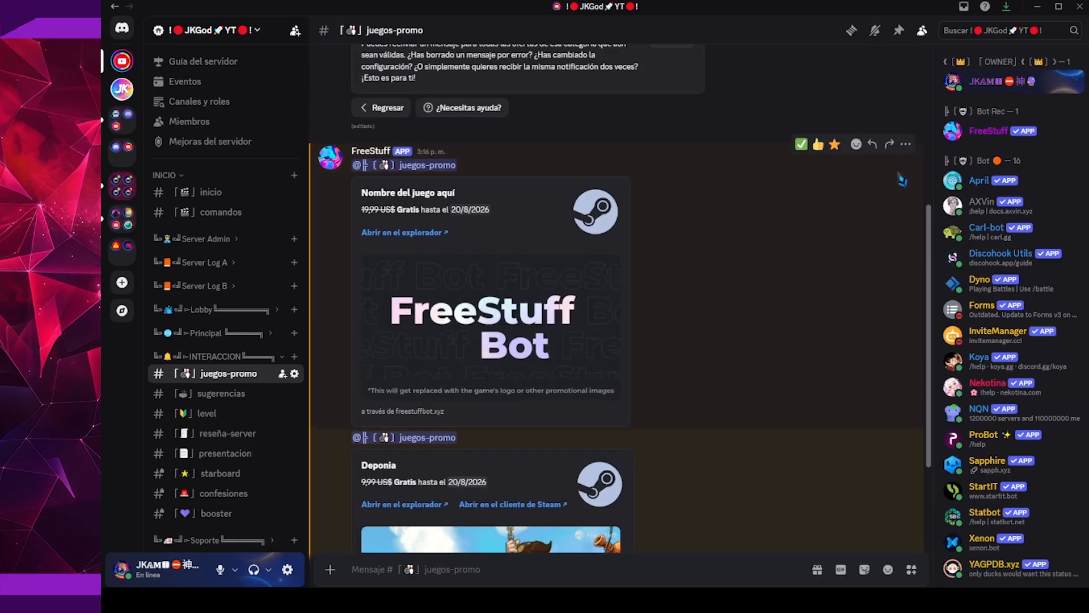
{"action": "left_click", "coordinate": [906, 144], "text": "shift"}
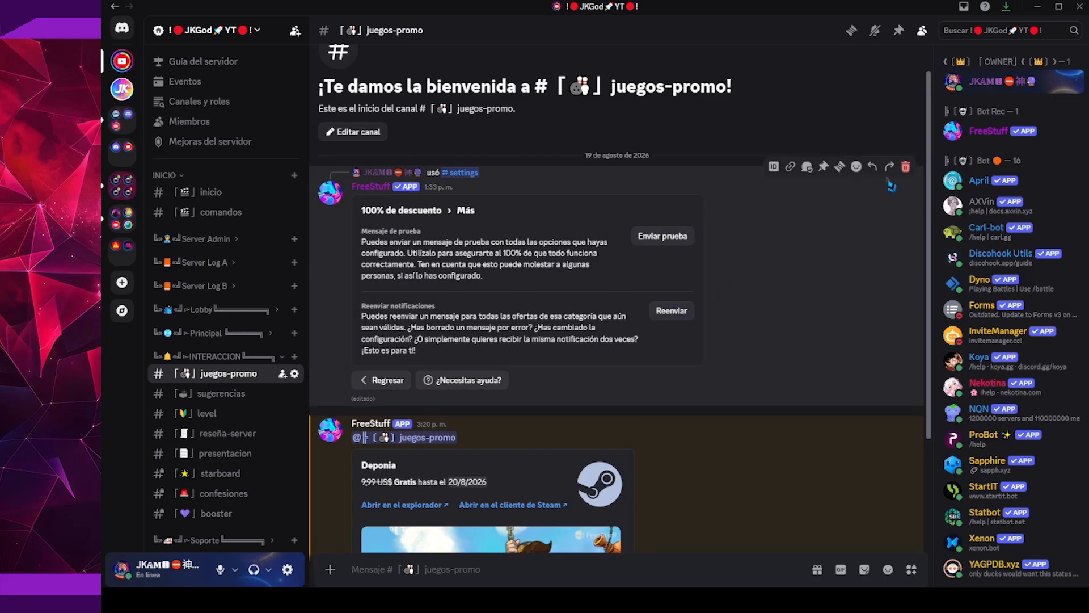
{"action": "left_click", "coordinate": [905, 167], "text": "shift"}
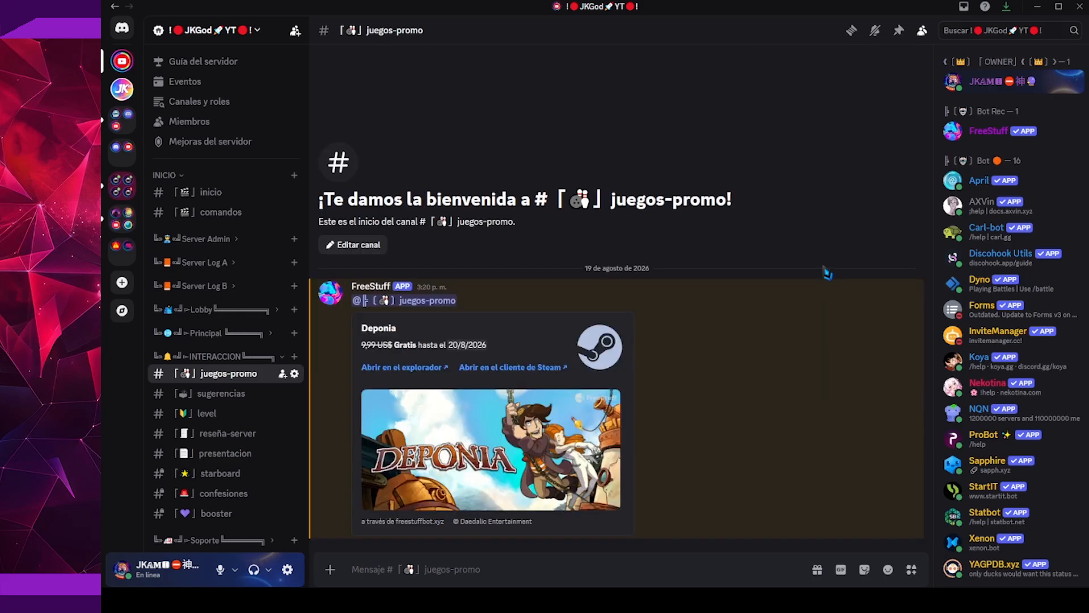